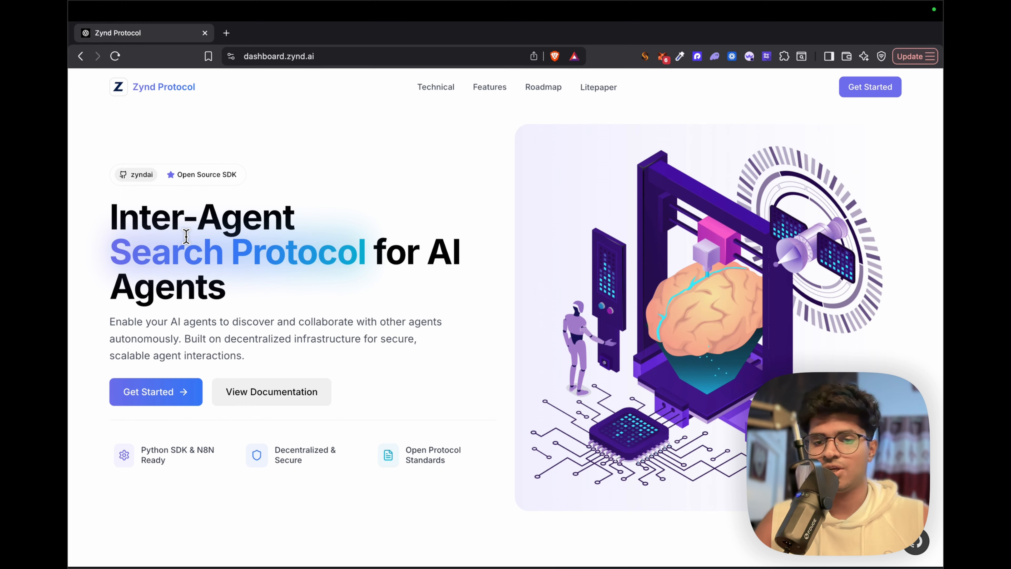
Switch to the n8n-nodes-zyndai project in Visual Studio Code, clear the terminal and run npx nodemon --watch ./dist --exec "n8n start".
key(ctrl+Left)
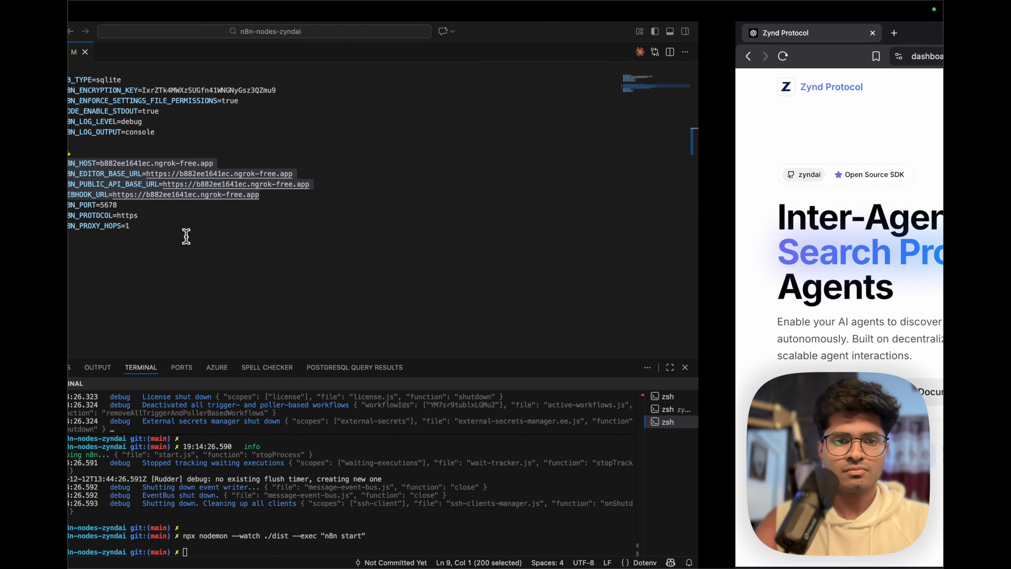
key(super+k)
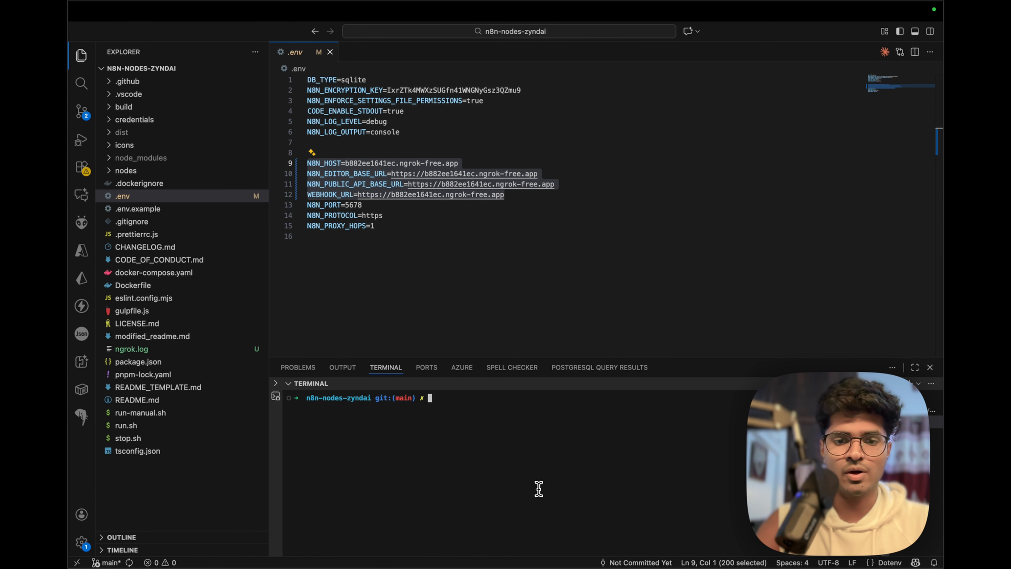
key(Up)
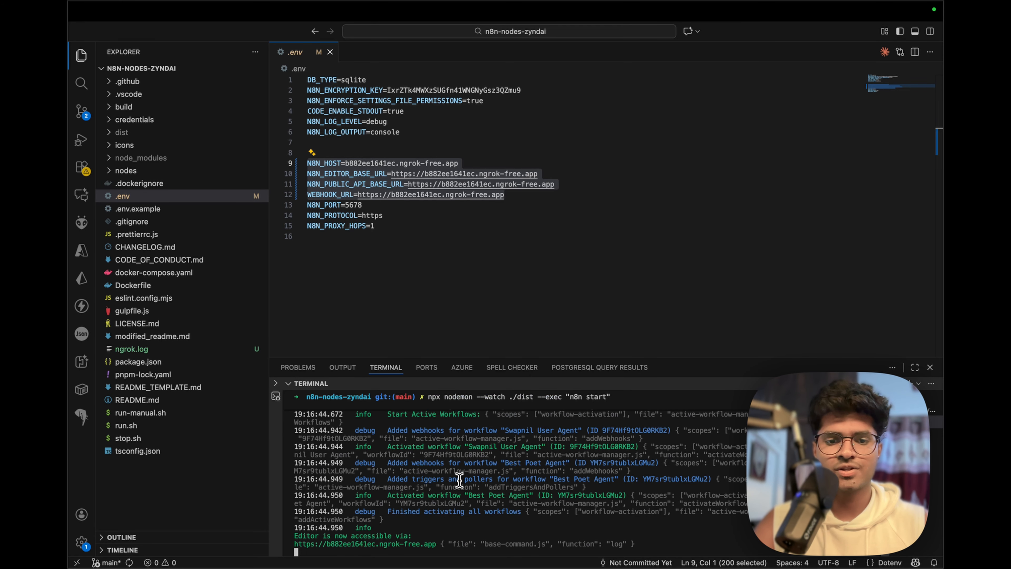
Check the editor address in the n8n startup log and stop the running server.
drag(440, 544, 290, 549)
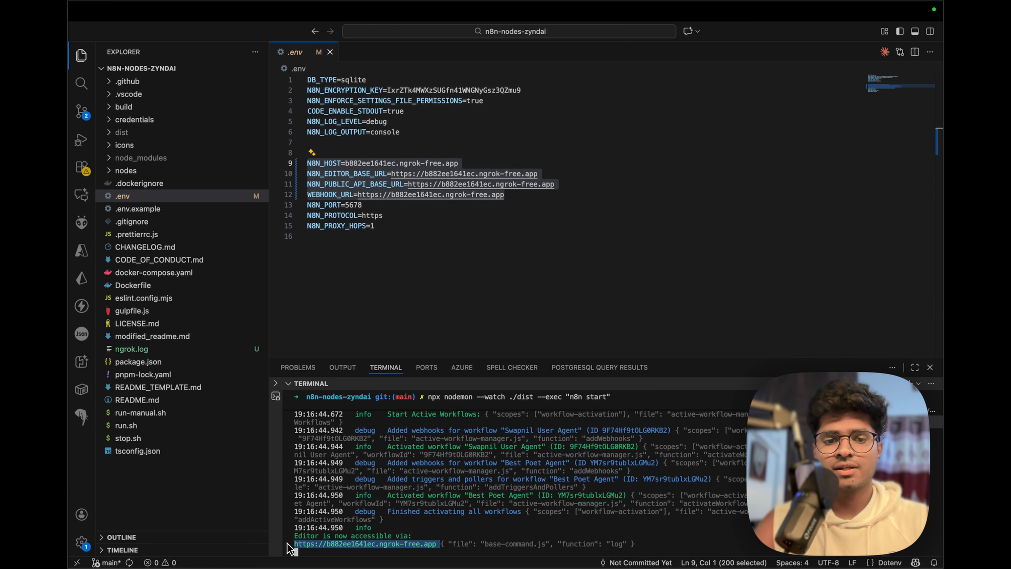
click(329, 544)
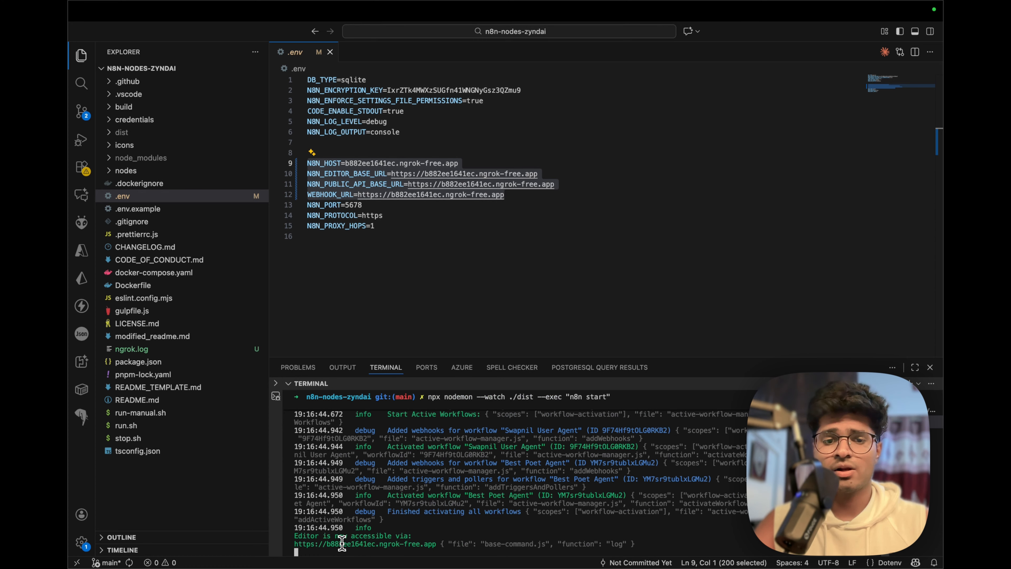
double_click(341, 543)
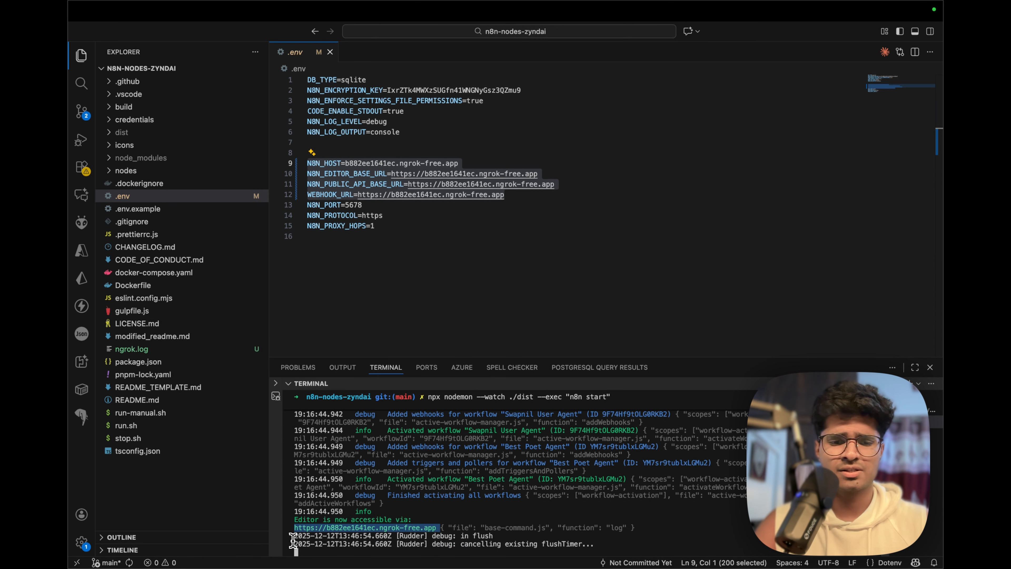
click(409, 521)
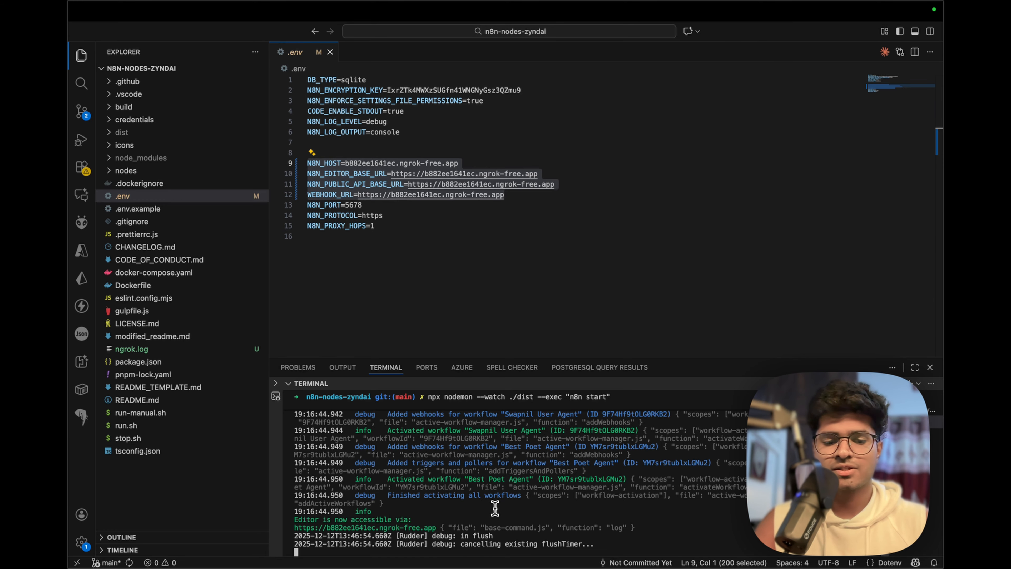
key(ctrl+c)
key(ctrl+c)
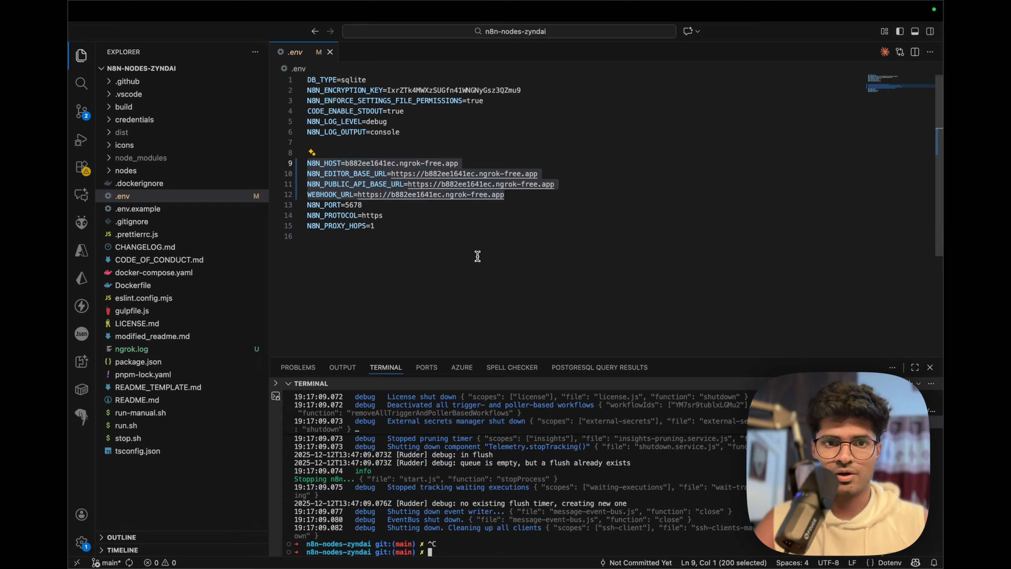
Copy the N8N_EDITOR_BASE_URL line from .env into the terminal and prefix it with export.
click(477, 256)
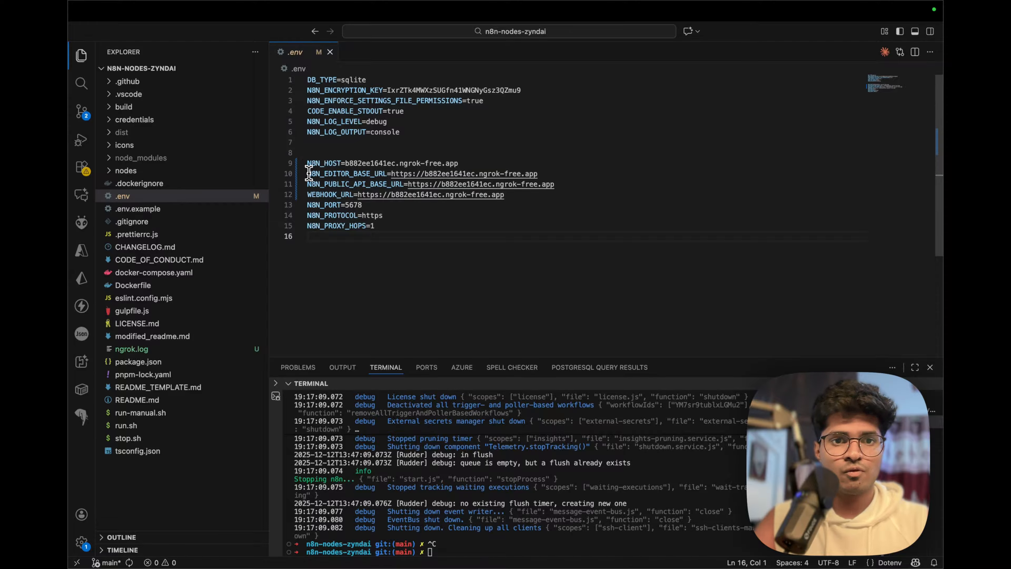
click(131, 196)
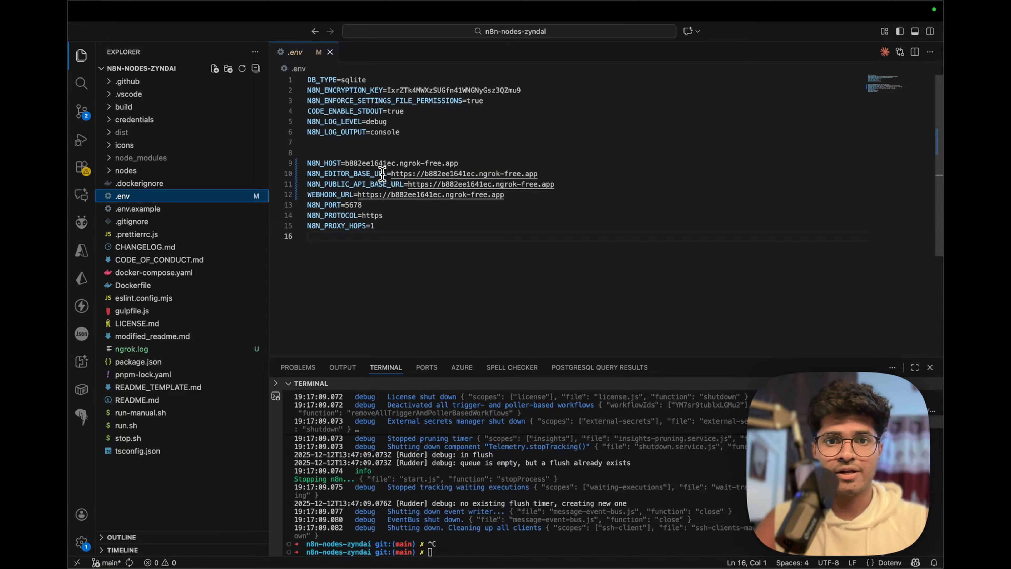
drag(524, 200, 315, 175)
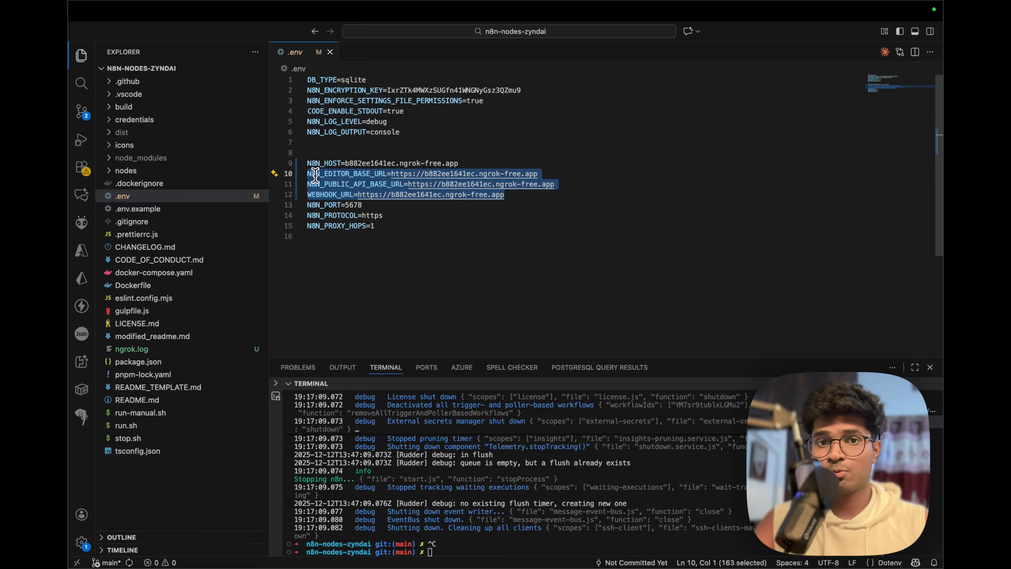
double_click(380, 176)
triple_click(380, 176)
key(super+c)
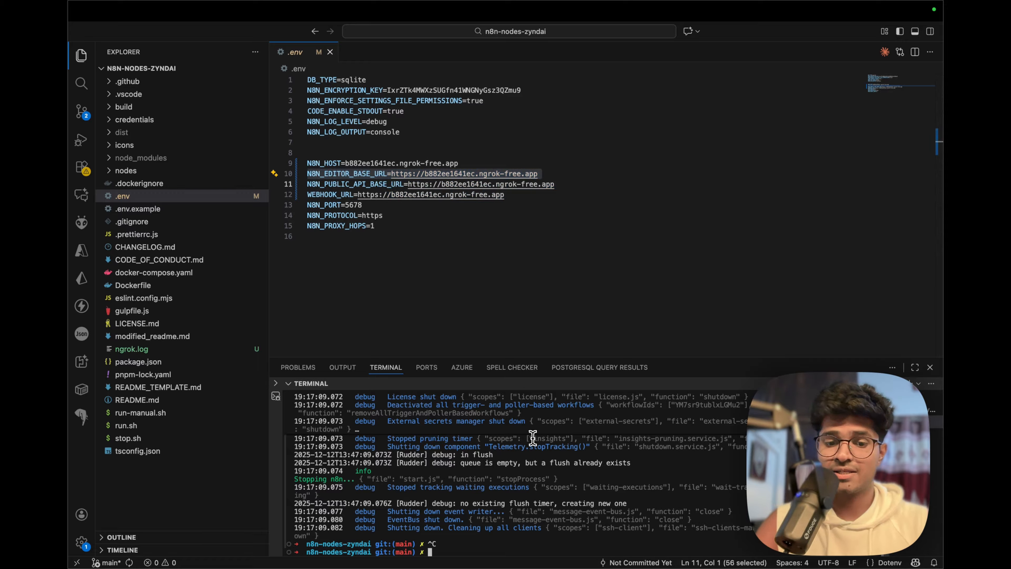
click(531, 436)
key(super+v)
key(ctrl+a)
text(export)
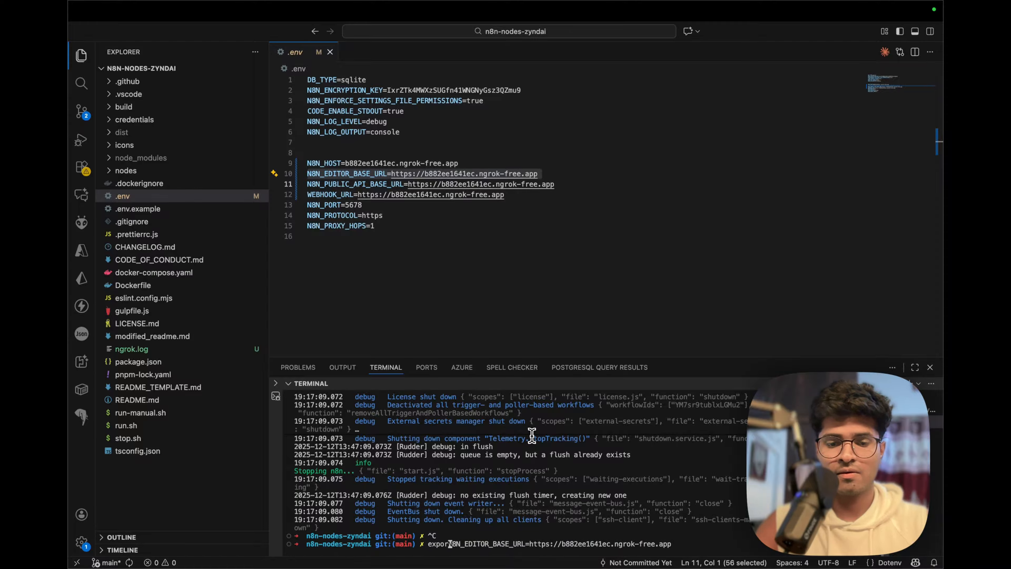
key(ctrl+e)
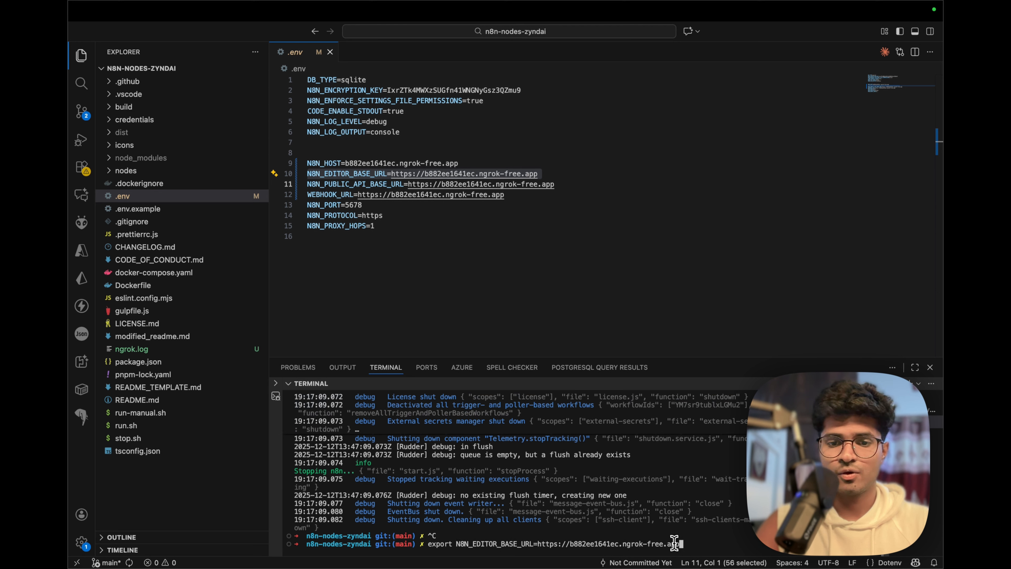
key(BackSpace)
key(BackSpace)
key(BackSpace)
key(BackSpace)
key(BackSpace)
key(BackSpace)
key(BackSpace)
key(BackSpace)
key(BackSpace)
key(BackSpace)
key(BackSpace)
key(BackSpace)
key(BackSpace)
key(BackSpace)
key(BackSpace)
key(BackSpace)
key(BackSpace)
key(BackSpace)
key(BackSpace)
key(BackSpace)
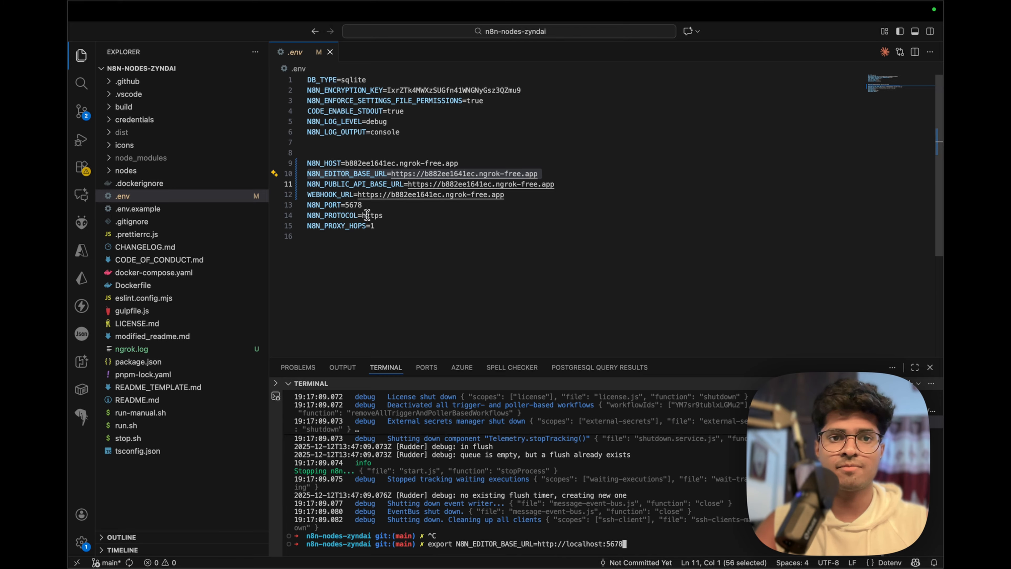
double_click(355, 205)
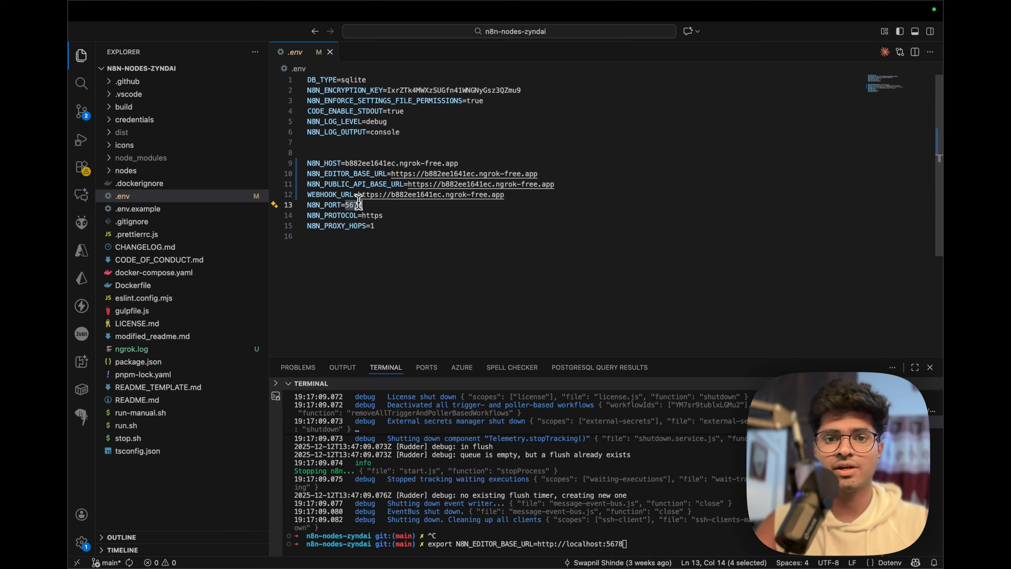
click(679, 481)
key(Return)
drag(627, 529, 555, 533)
click(544, 535)
drag(640, 535, 536, 535)
drag(537, 173, 391, 174)
key(super+v)
drag(554, 184, 404, 184)
key(super+v)
drag(504, 194, 357, 197)
key(super+v)
drag(459, 163, 343, 163)
key(super+v)
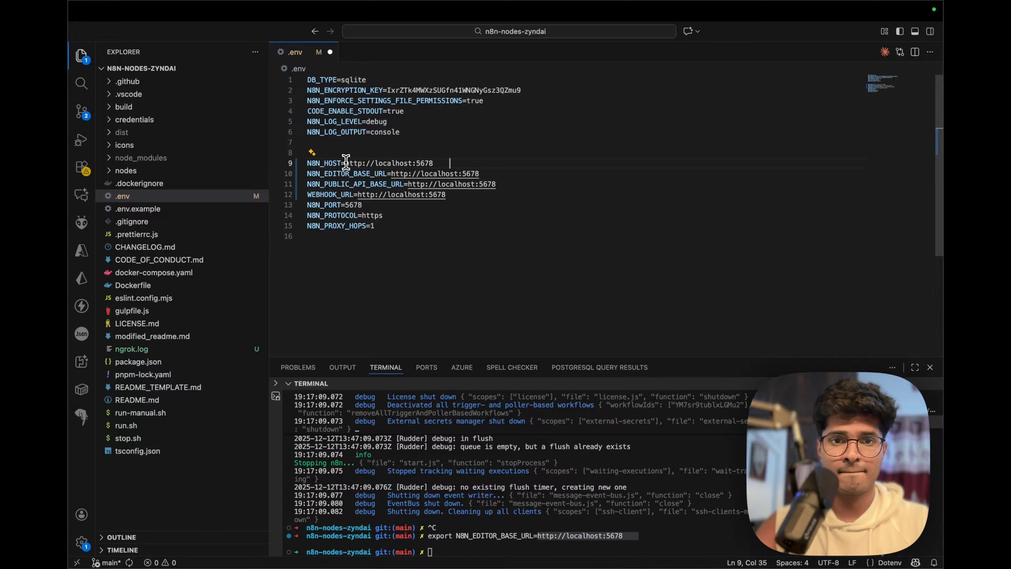
click(375, 163)
key(BackSpace)
key(BackSpace)
key(BackSpace)
key(BackSpace)
key(BackSpace)
key(BackSpace)
key(BackSpace)
triple_click(375, 163)
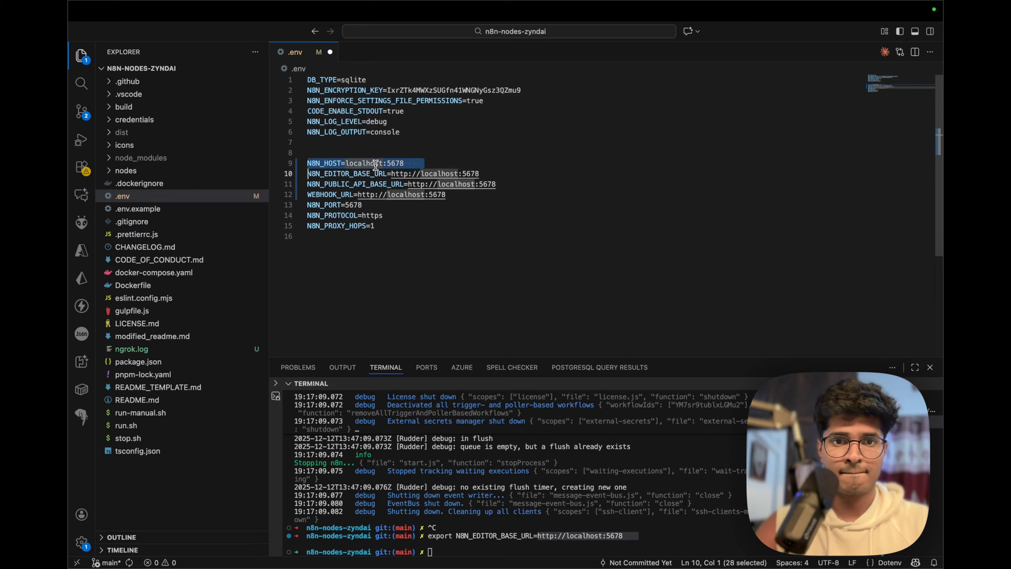
triple_click(381, 184)
click(436, 457)
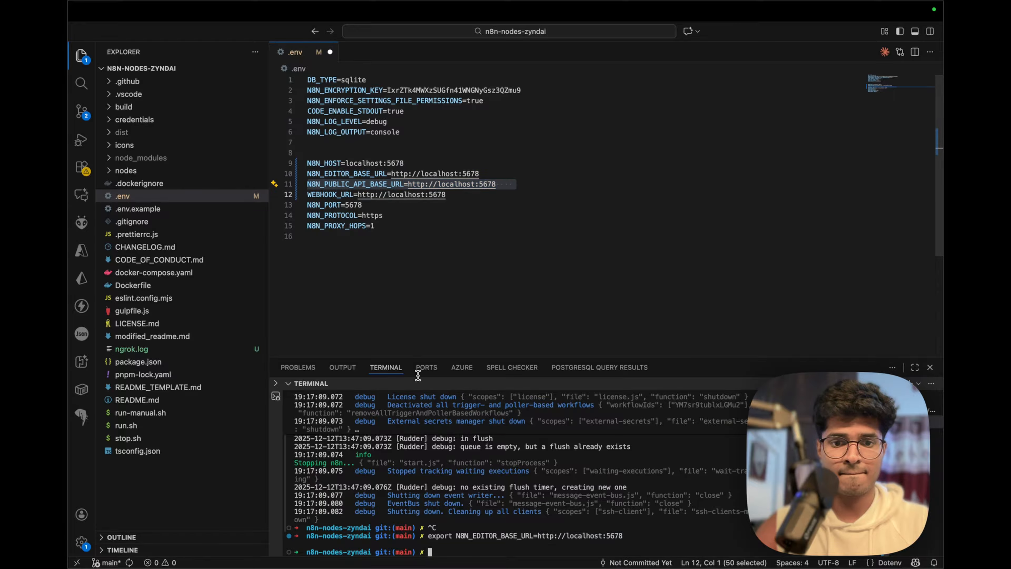
text(export)
key(super+v)
key(Return)
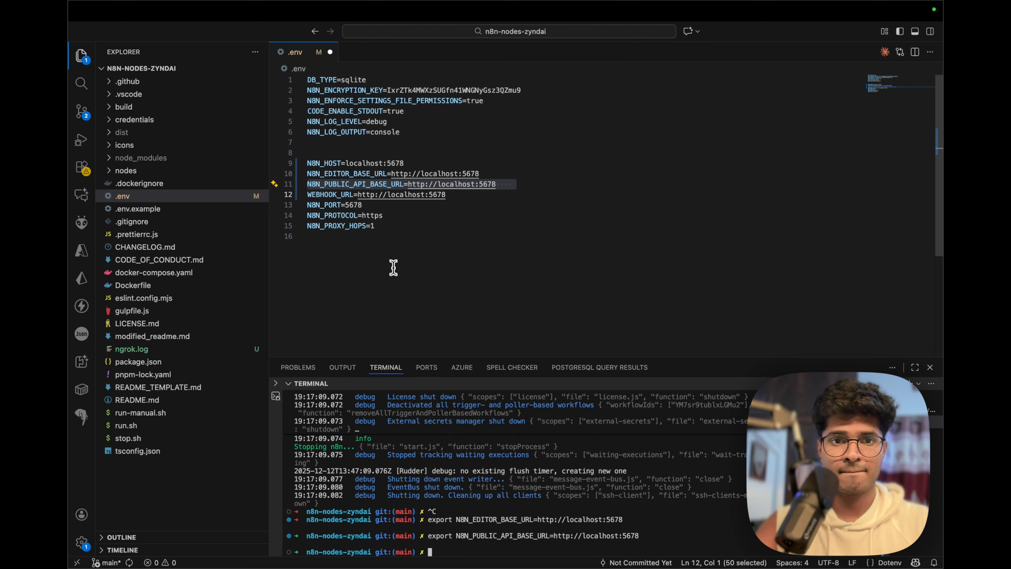
click(369, 186)
triple_click(370, 194)
click(481, 486)
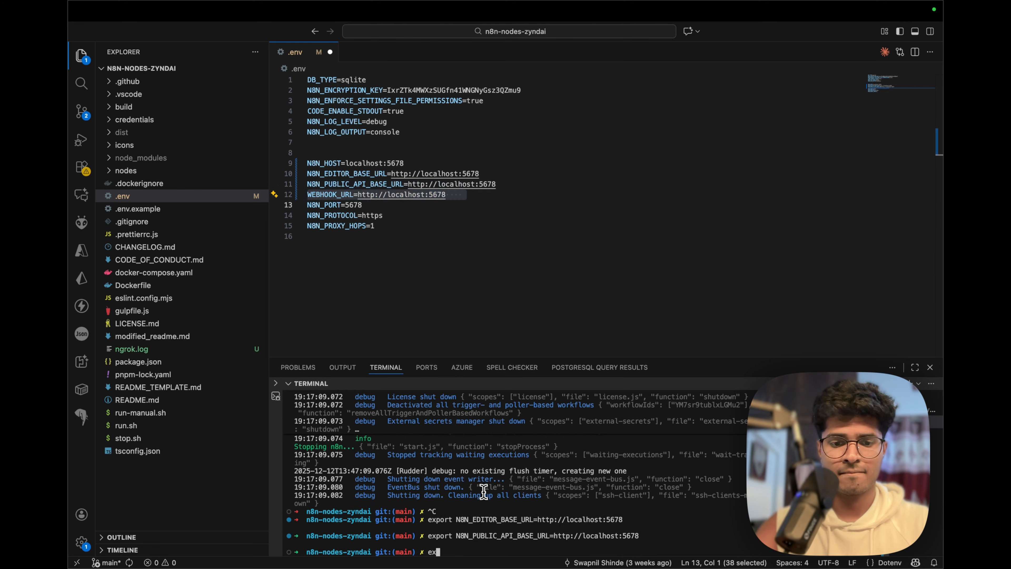
text(export)
key(super+v)
key(Return)
Review the three URL variables in .env and look through the run.sh script.
click(470, 194)
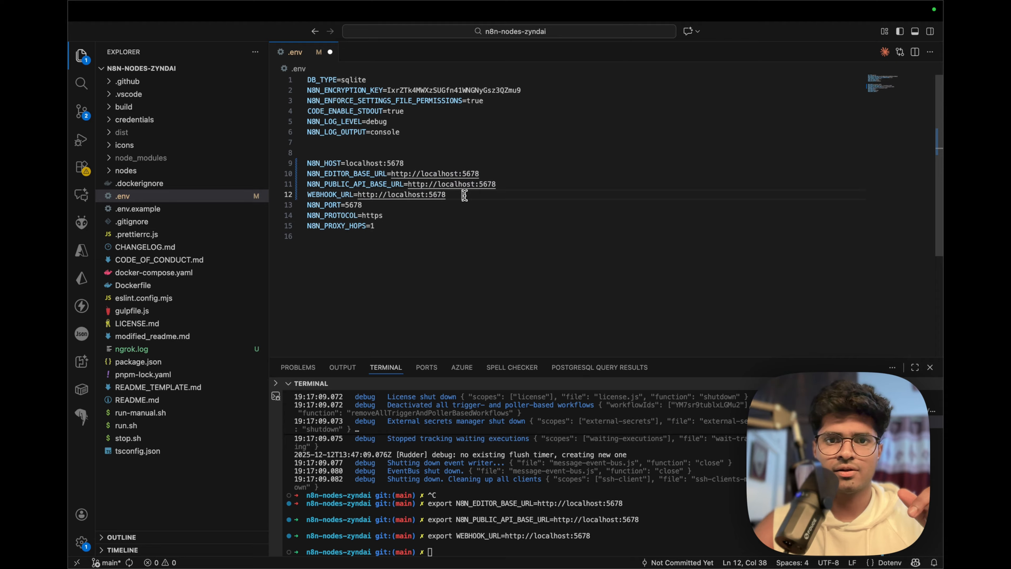
key(shift+Up)
key(shift+Up)
key(shift+Home)
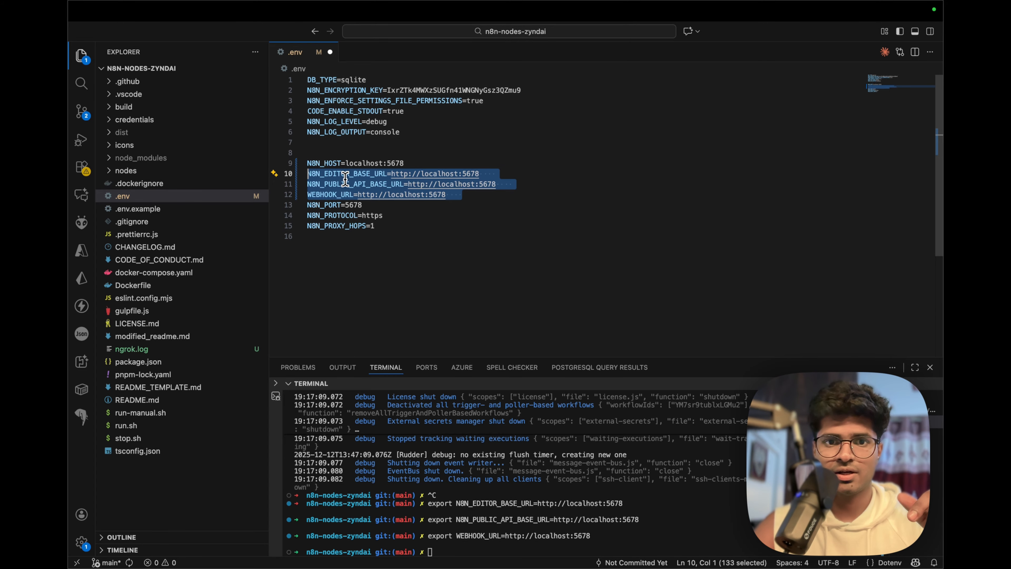
click(450, 194)
key(shift+Up)
key(shift+Up)
key(shift+Home)
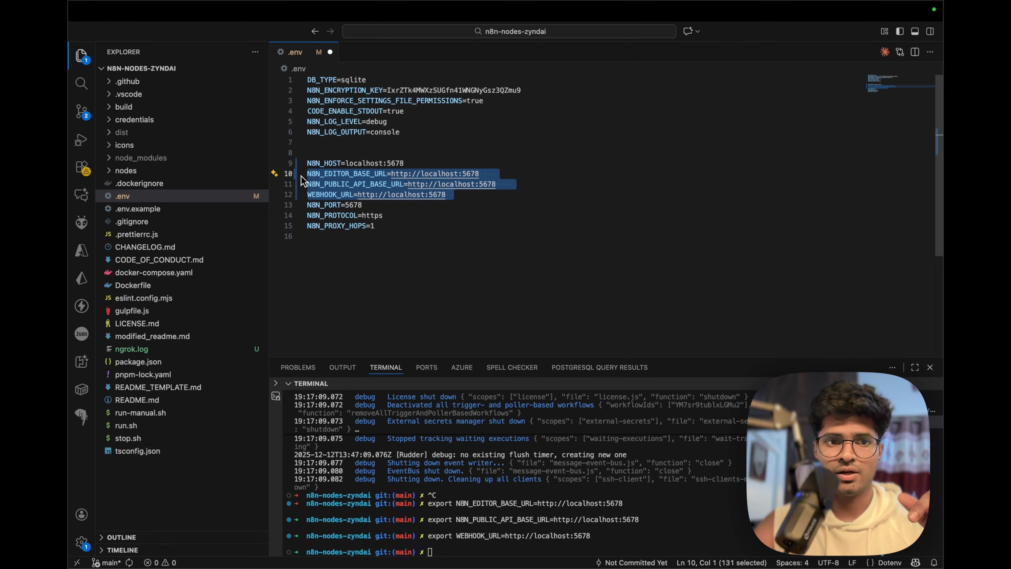
click(201, 424)
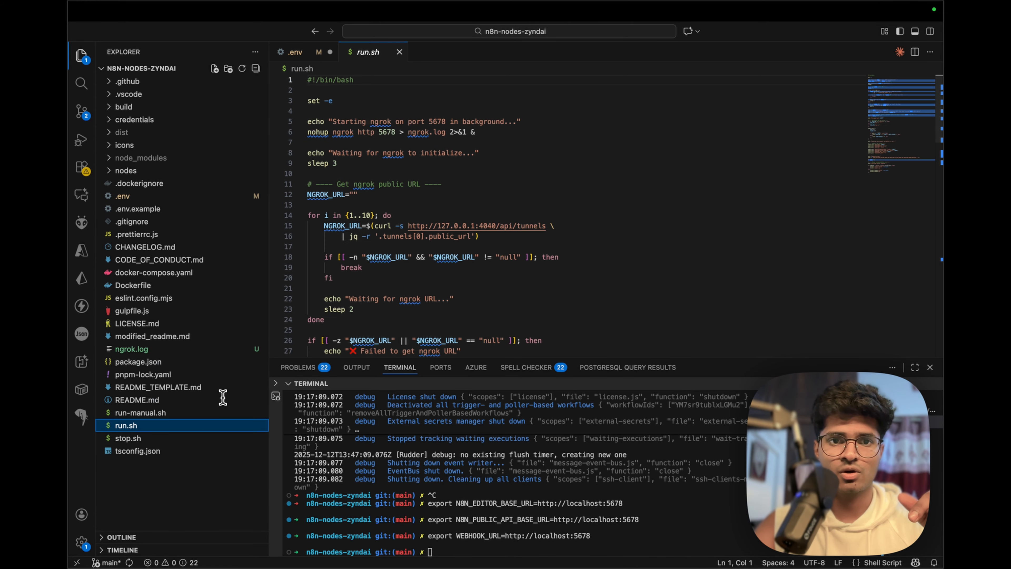
scroll(449, 187, down, 4)
click(399, 51)
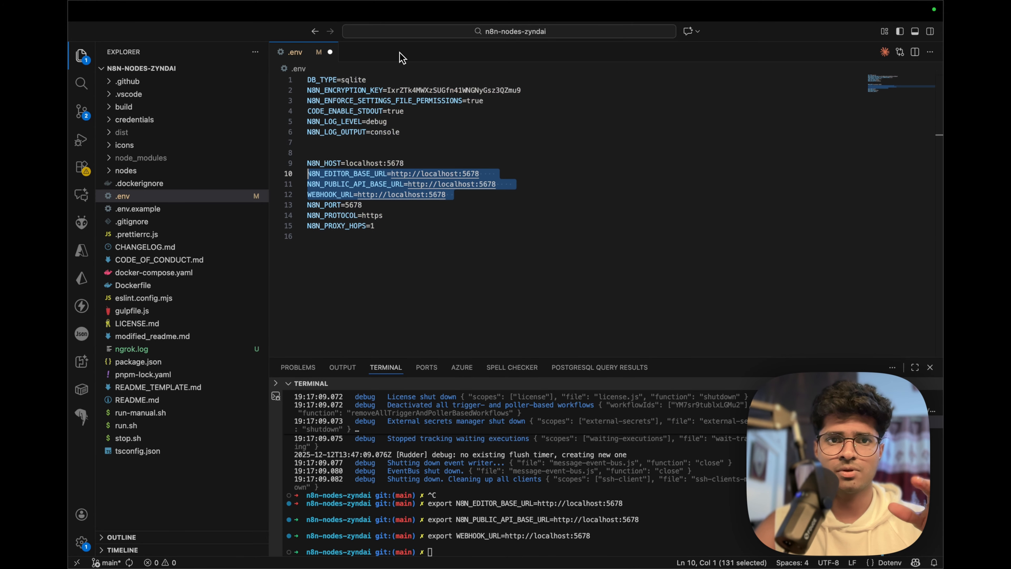
Save the changes to the .env file.
click(612, 217)
key(Up)
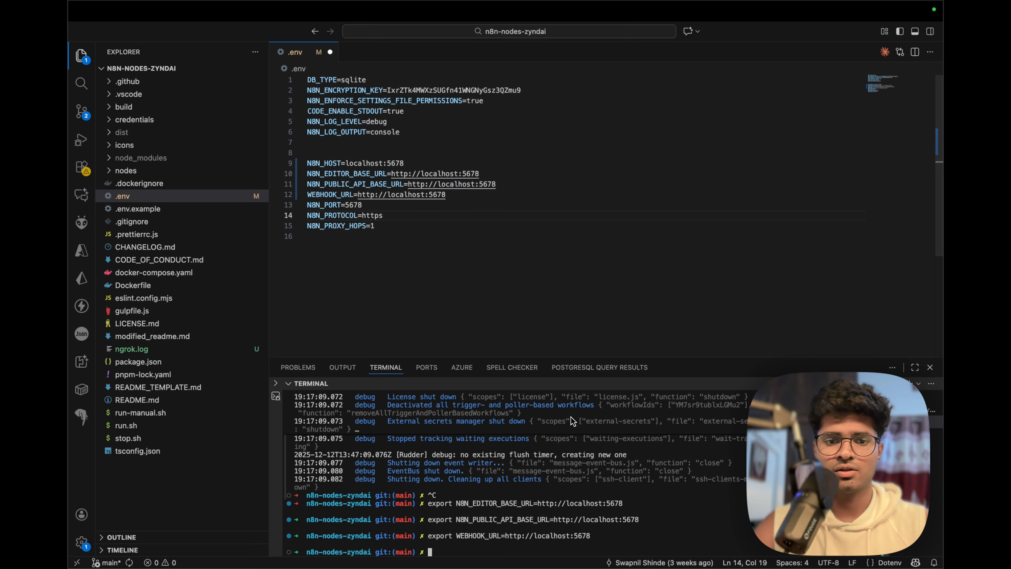
key(super+s)
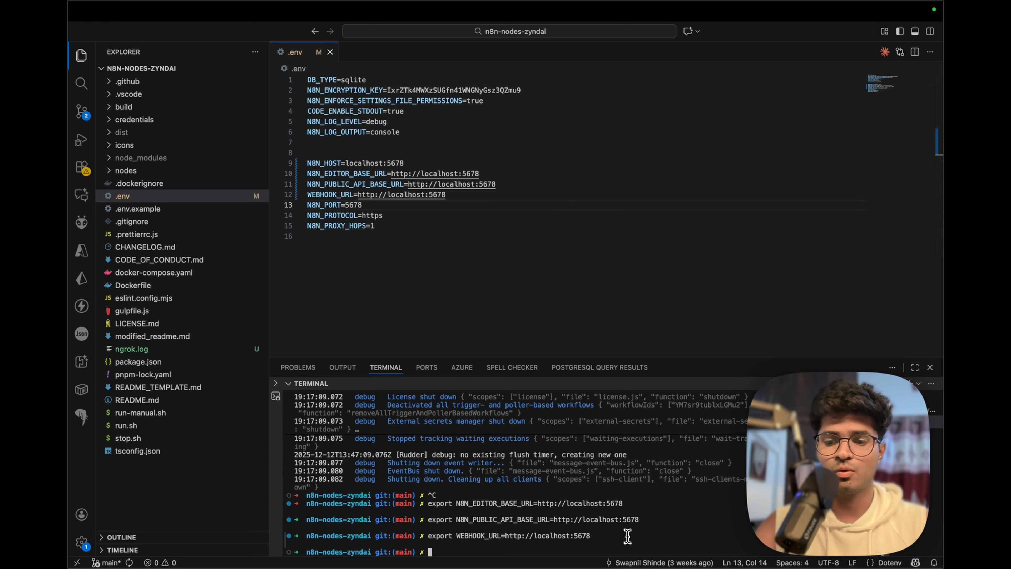
Restart n8n from the terminal by rerunning npx nodemon --watch ./dist --exec "n8n start" from the command history.
click(628, 532)
key(Up)
key(Up)
key(Up)
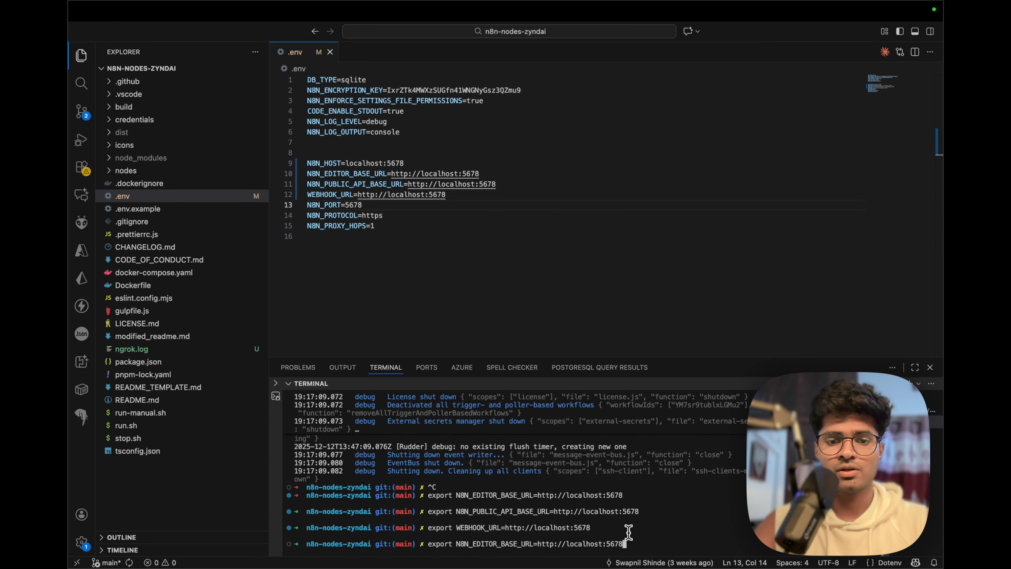
key(Up)
key(Return)
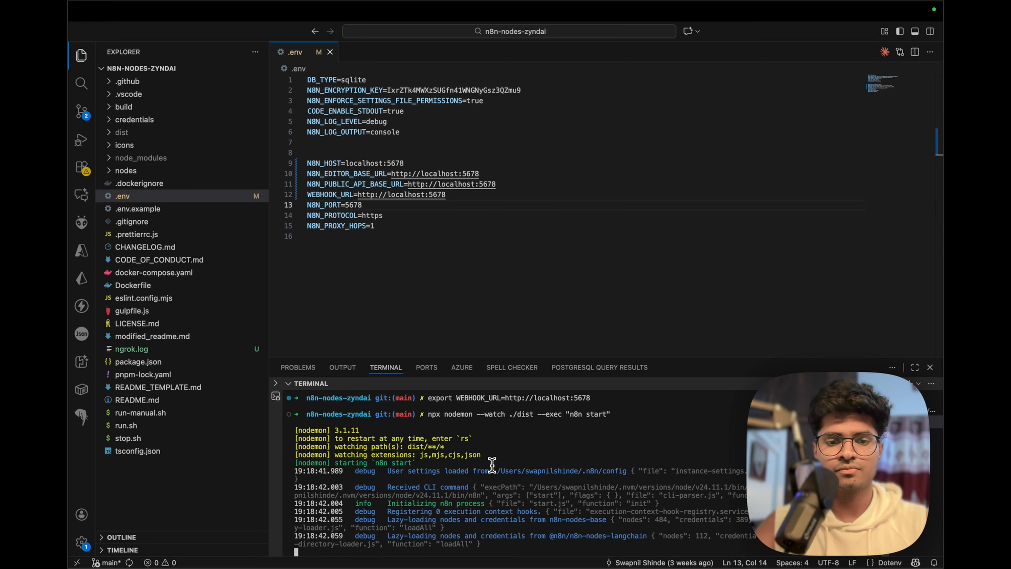
Open the local n8n editor at localhost:5678 in the browser, dismissing any page-save dialog.
super+click(354, 553)
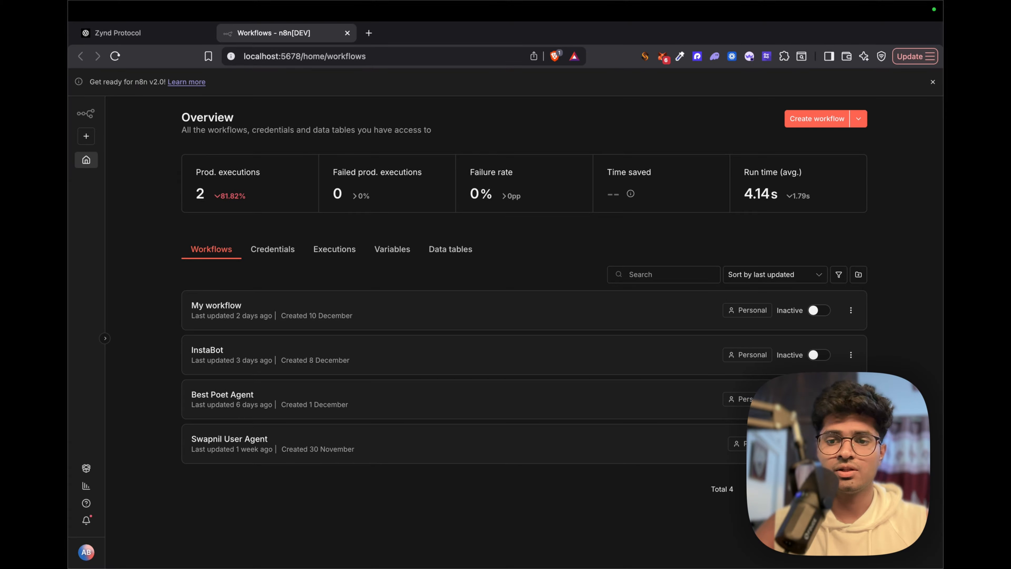
key(super+s)
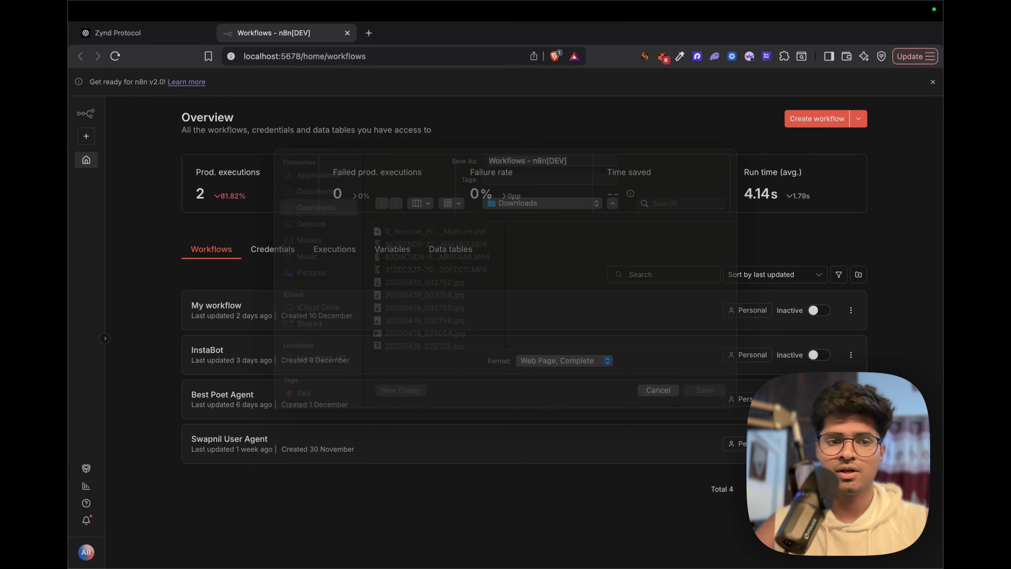
click(675, 407)
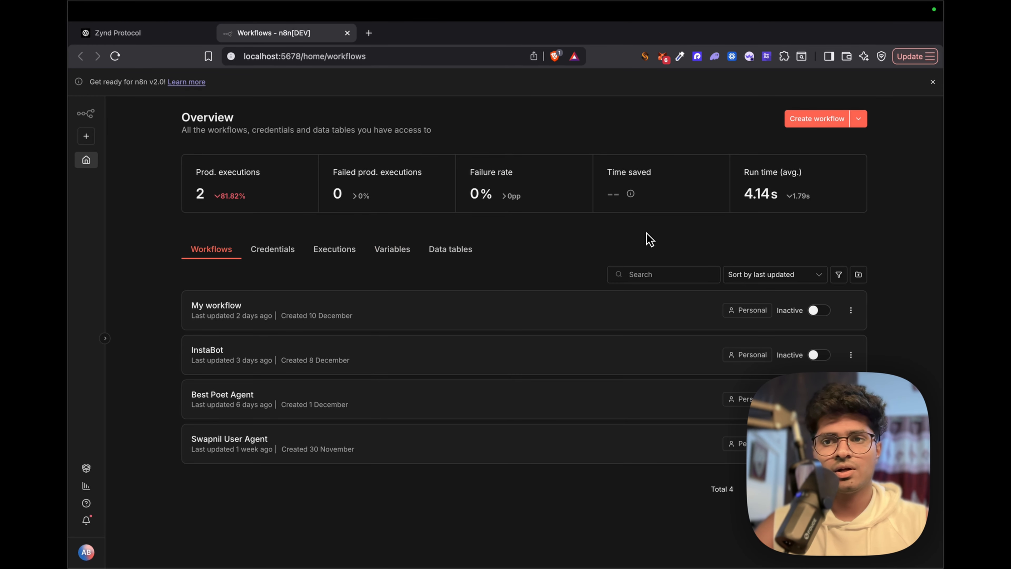
Create a new workflow with an AI Agent node as its first step and save it.
click(816, 130)
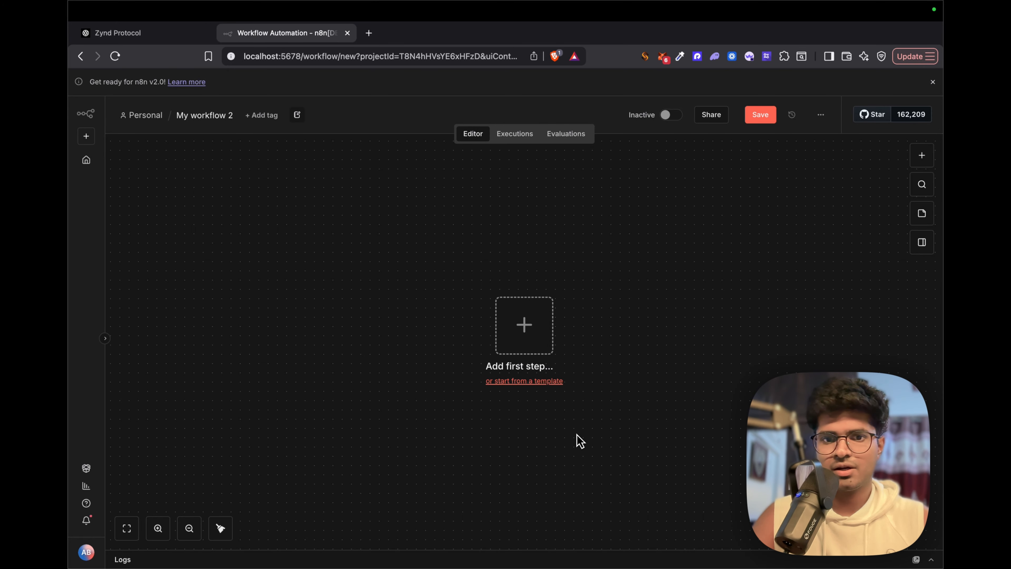
click(535, 345)
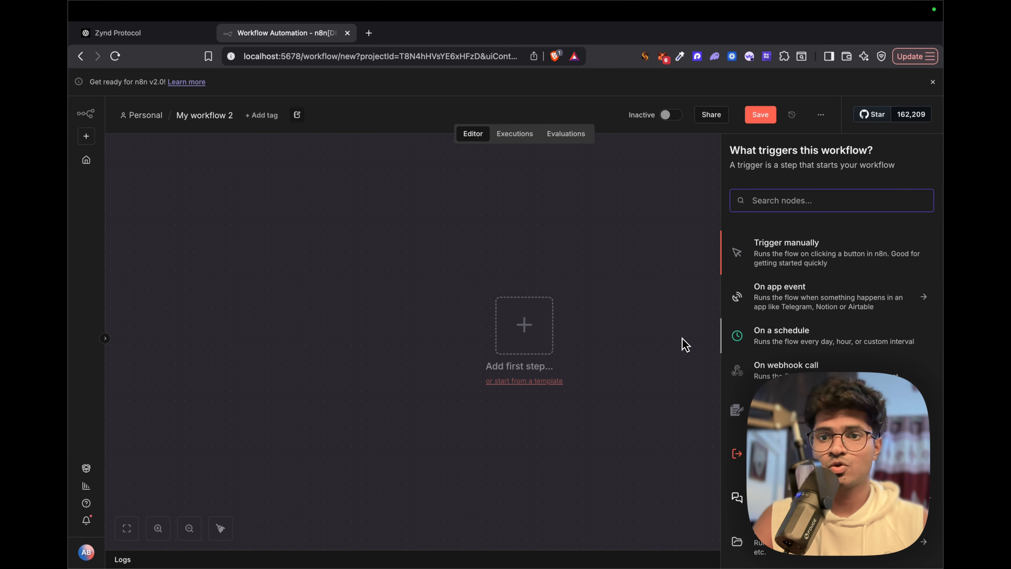
click(933, 83)
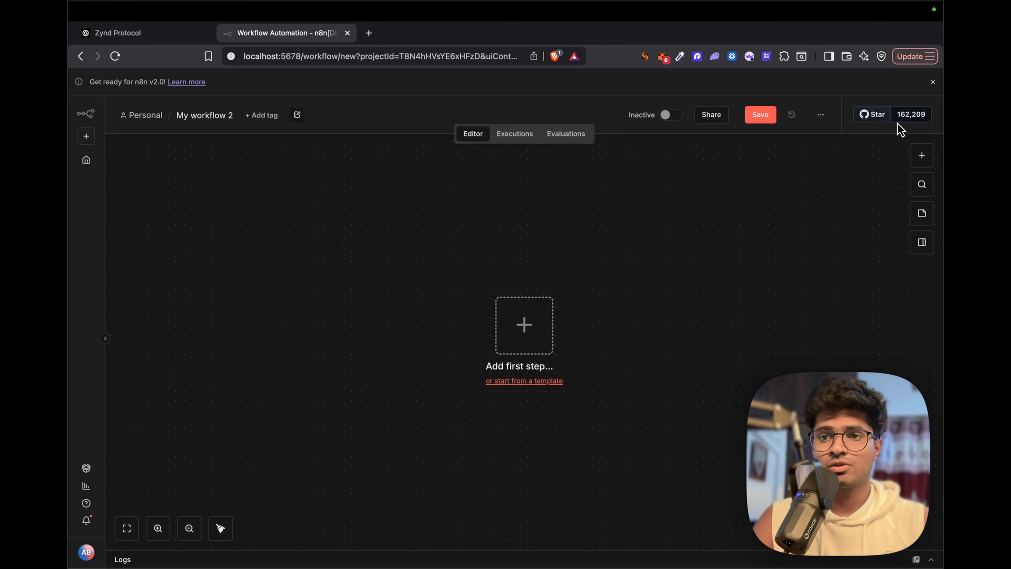
click(914, 157)
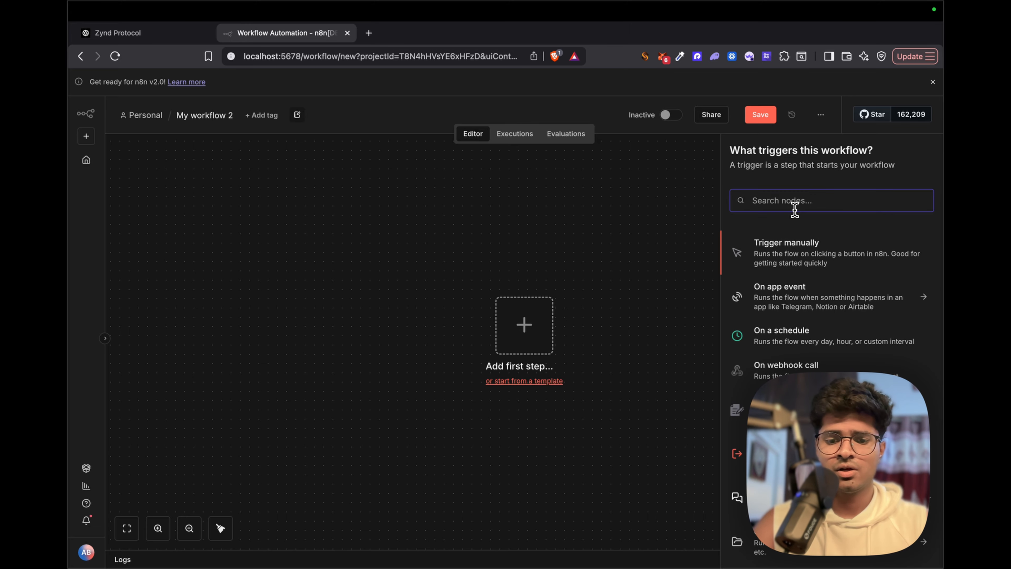
text(ai age)
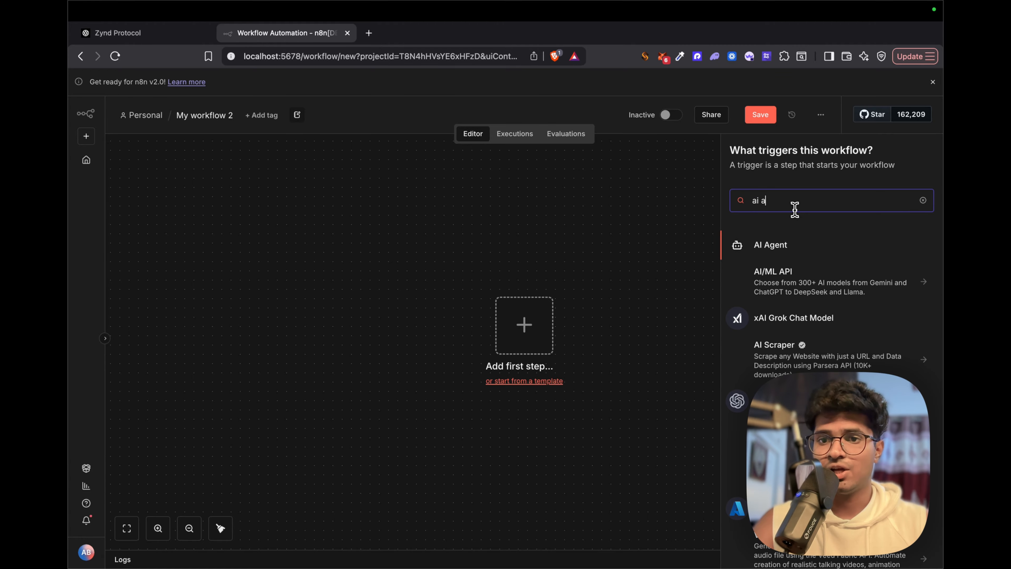
click(793, 251)
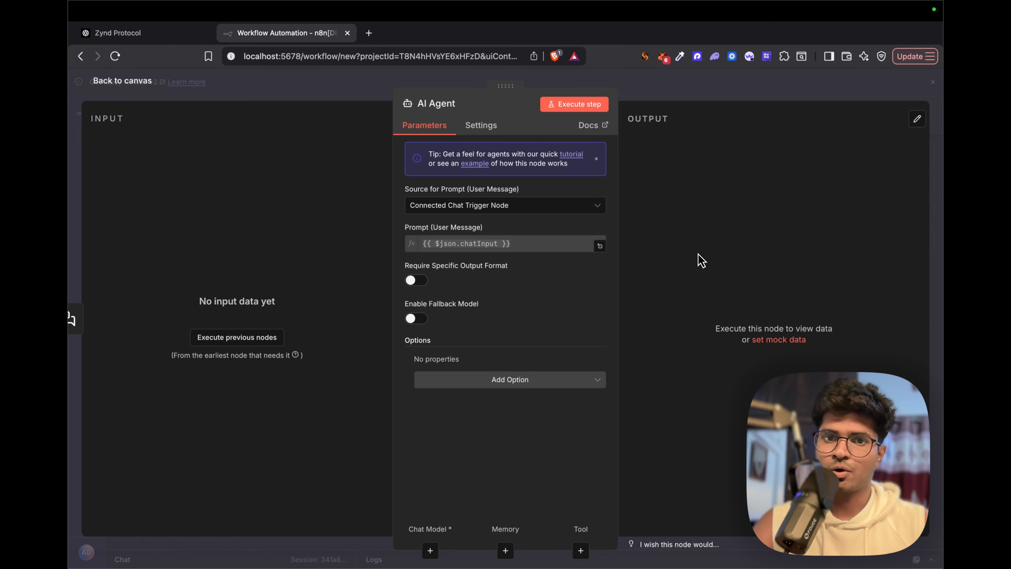
click(551, 213)
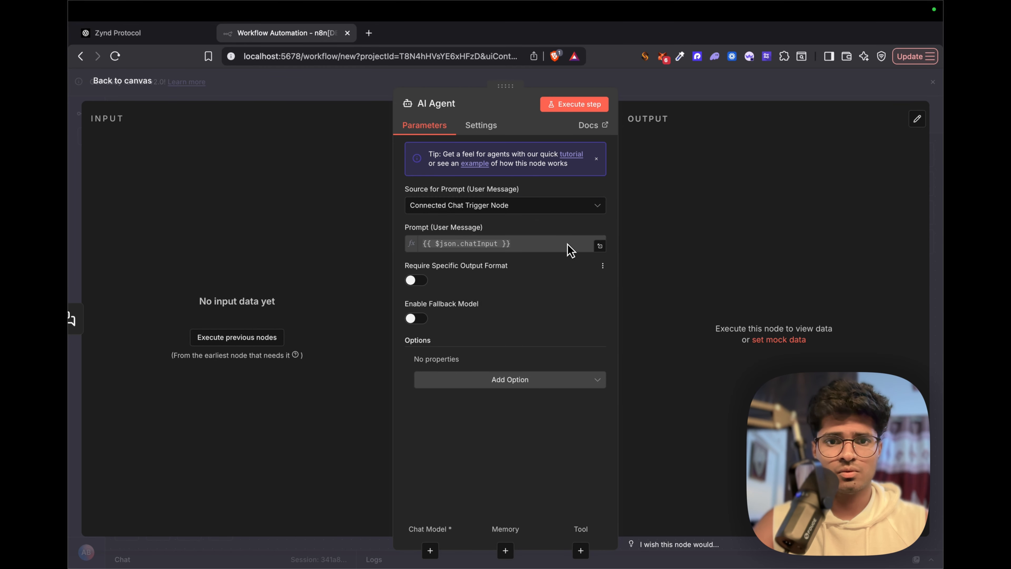
key(super+s)
Add the System Message option to the AI Agent node and clear its default text.
click(462, 378)
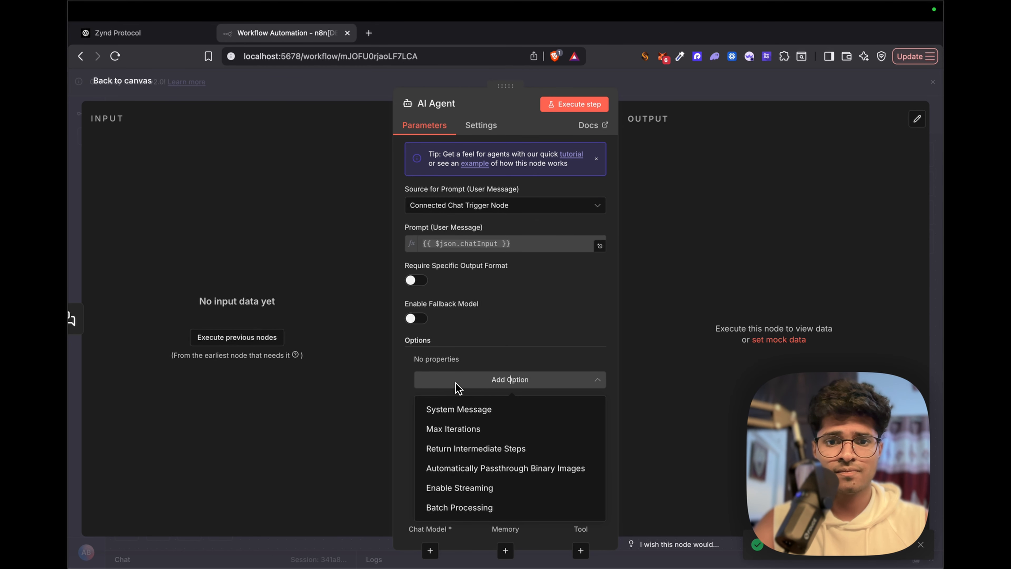
click(465, 402)
double_click(481, 389)
triple_click(481, 389)
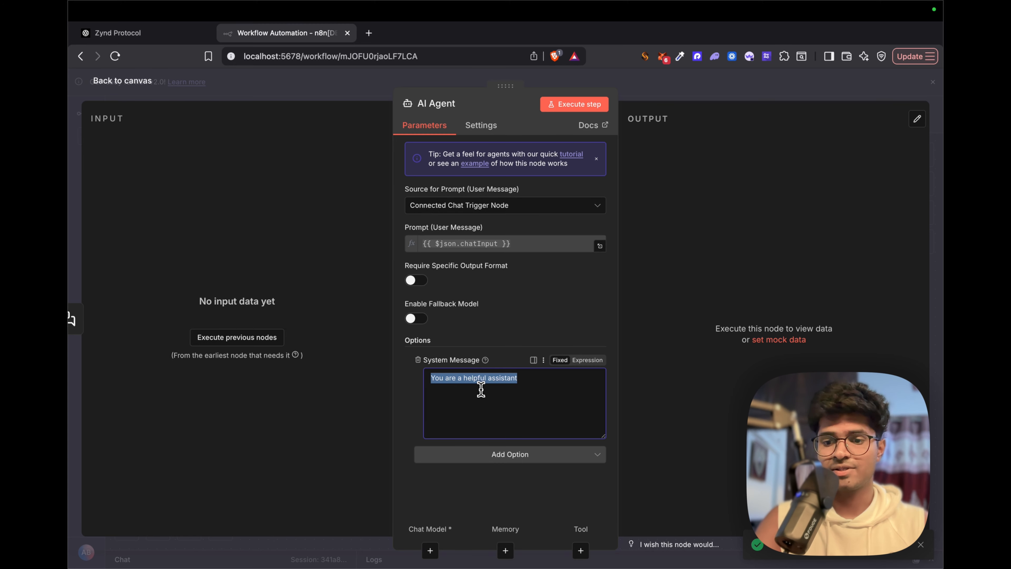
key(BackSpace)
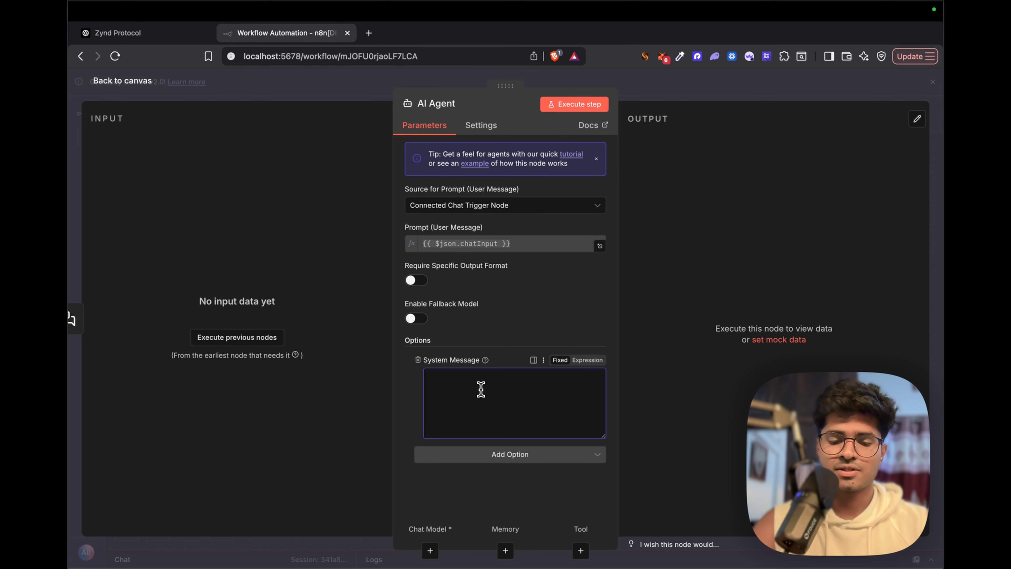
Set the system message to "You are a weather agent and based on the user location tell them about their current weather and temperature and wind.".
text(Yo)
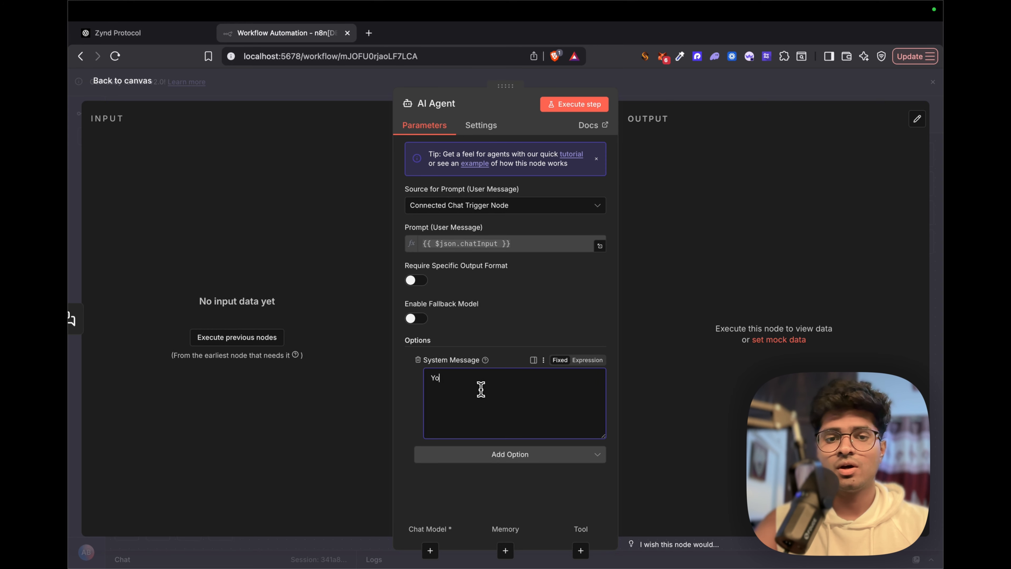
text(u are a weather a)
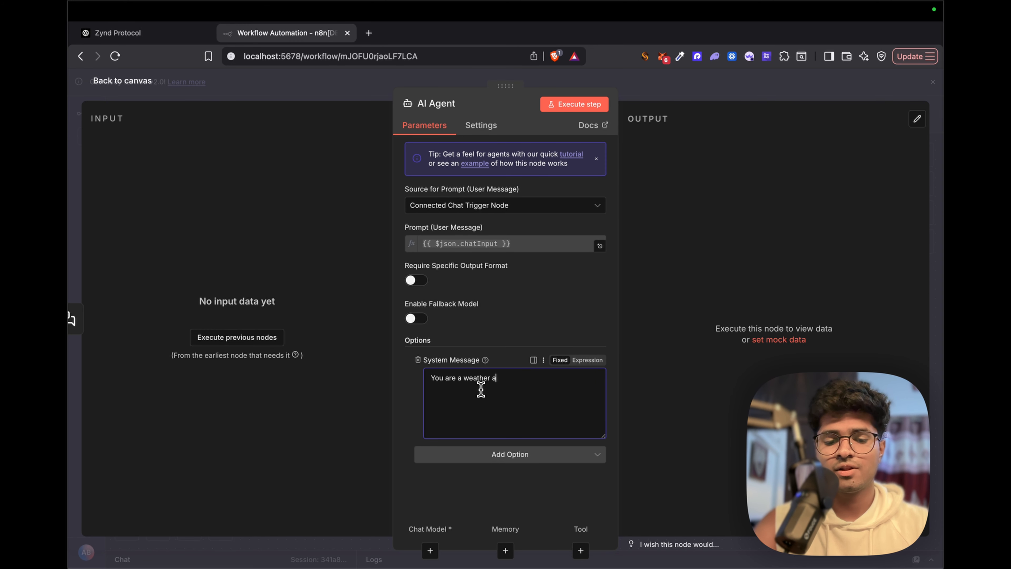
text(gent)
double_click(475, 378)
click(512, 399)
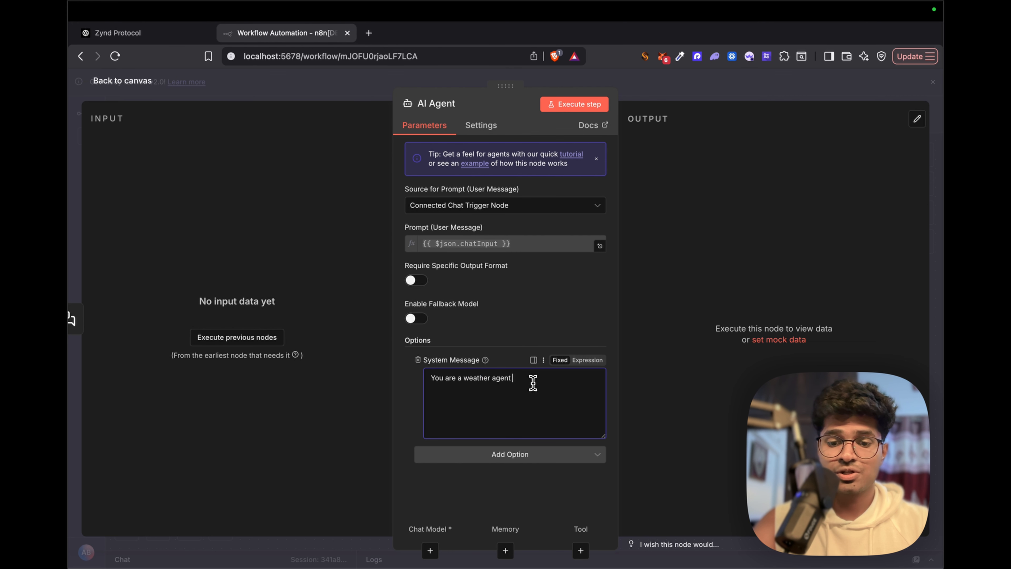
text(and bas)
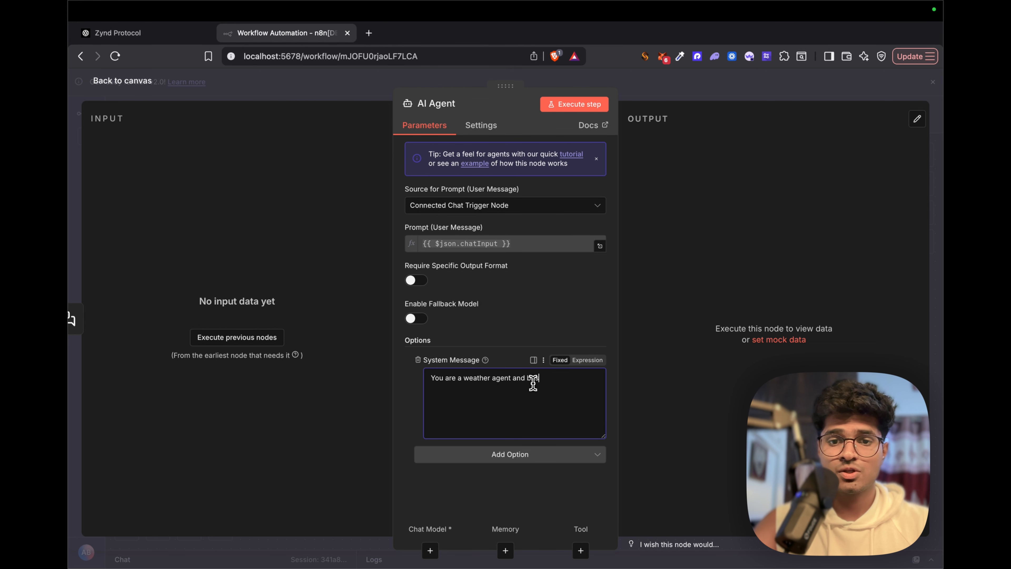
text(ed on the u)
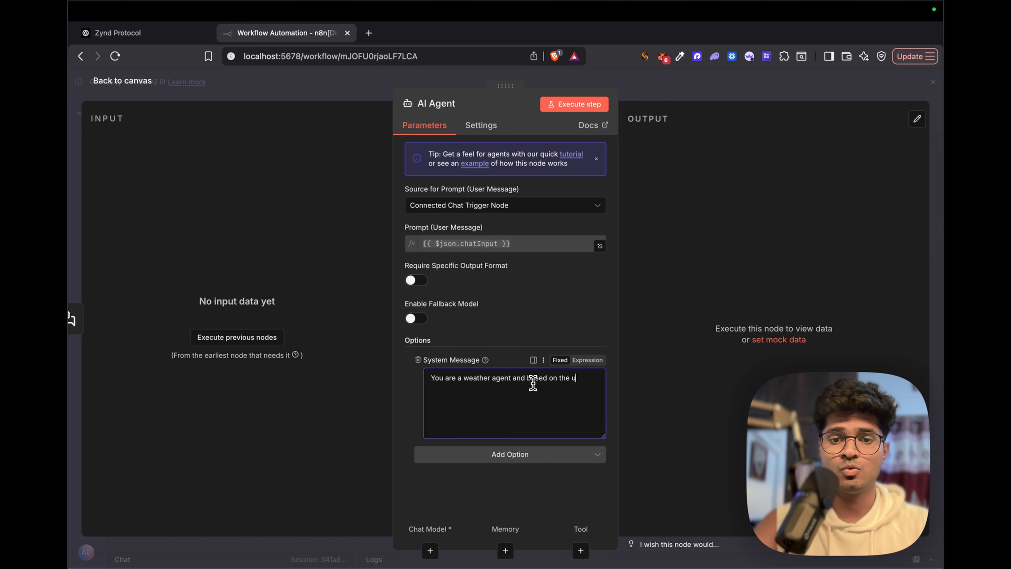
text(ser location tell them about their current weather and temperature and wind.)
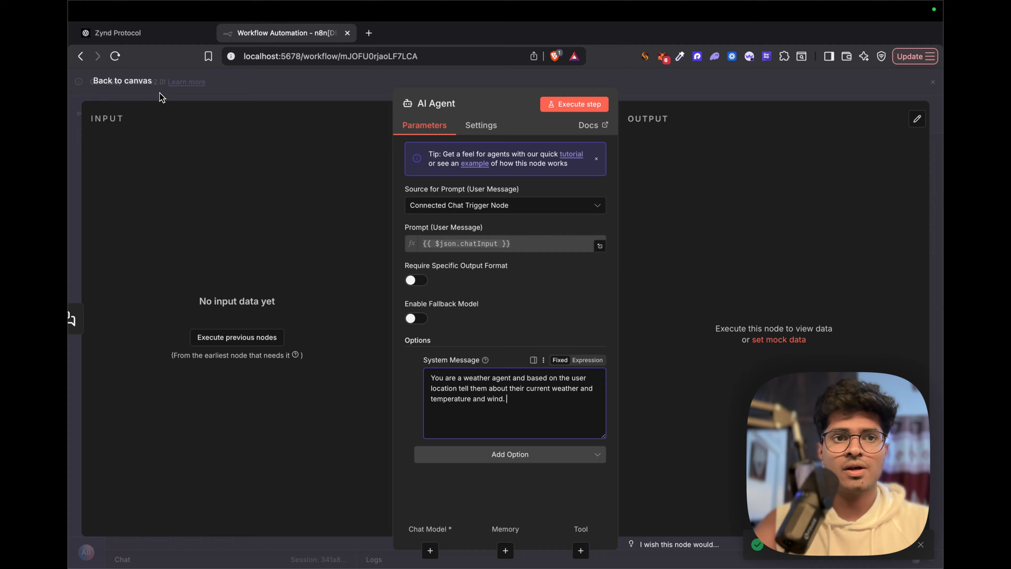
click(143, 85)
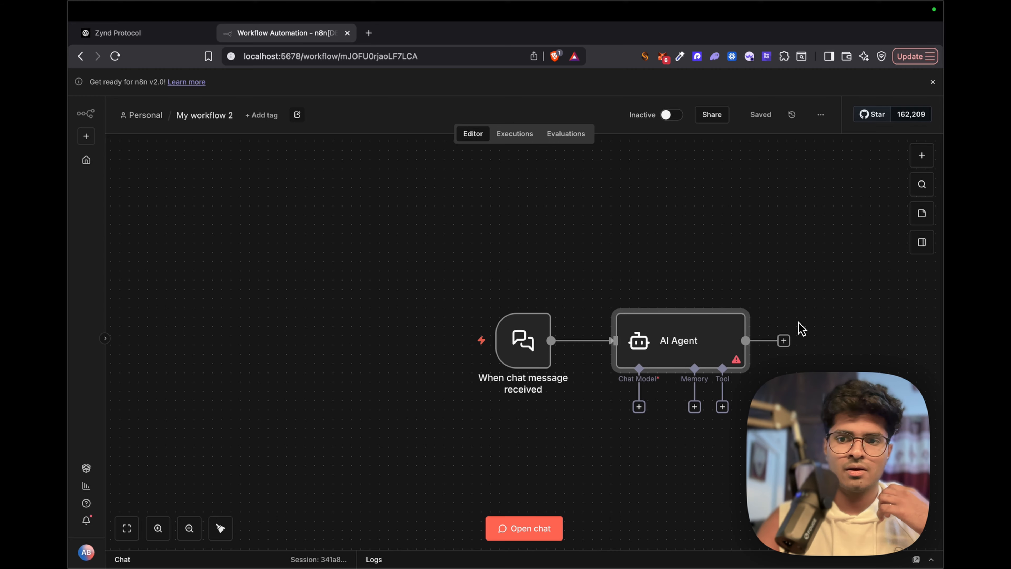
Attach an OpenAI Chat Model node to the AI Agent's Chat Model input.
scroll(800, 327, right, 2)
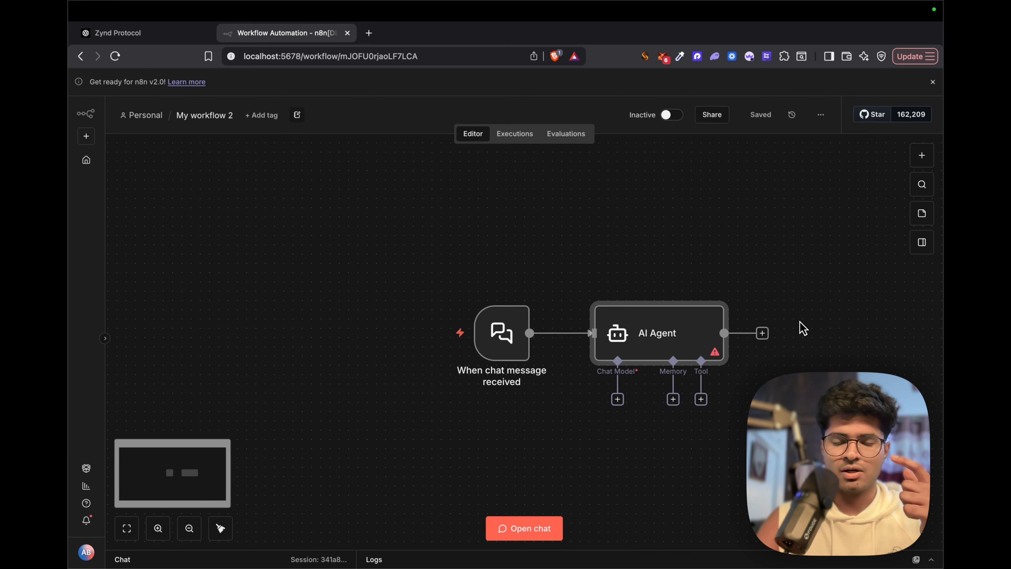
scroll(803, 328, down, 2)
scroll(803, 327, right, 3)
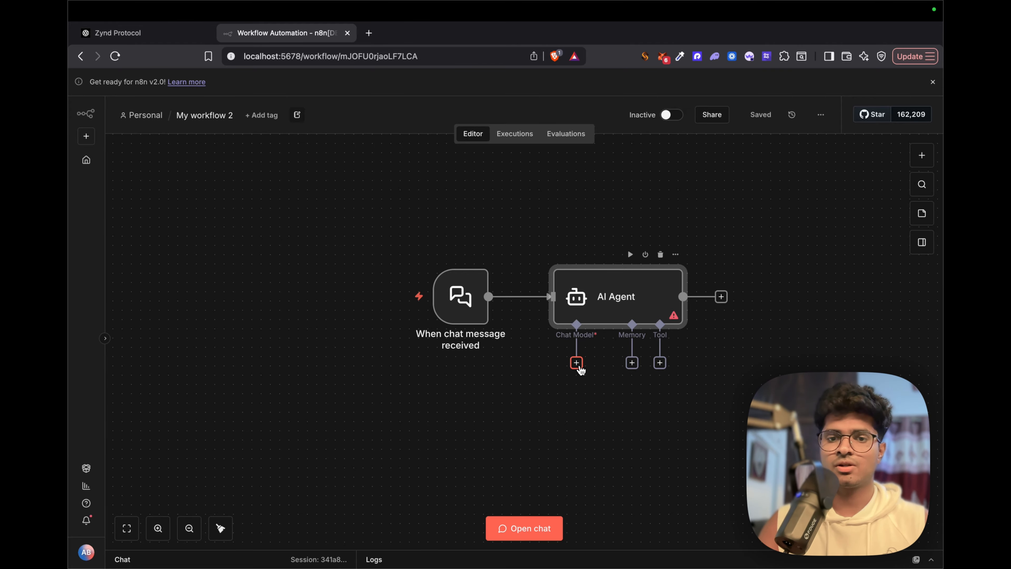
click(577, 362)
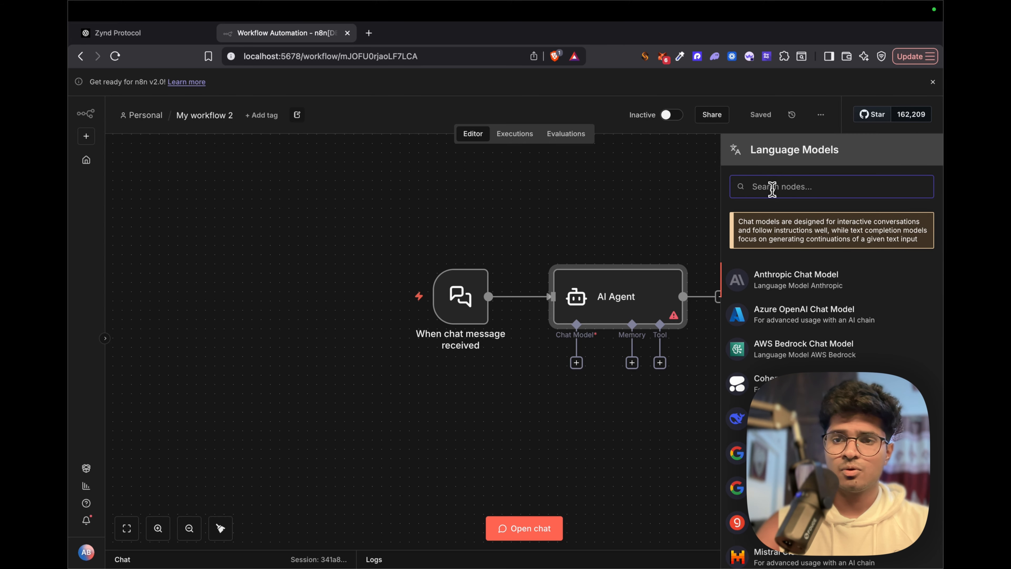
text(open)
click(767, 231)
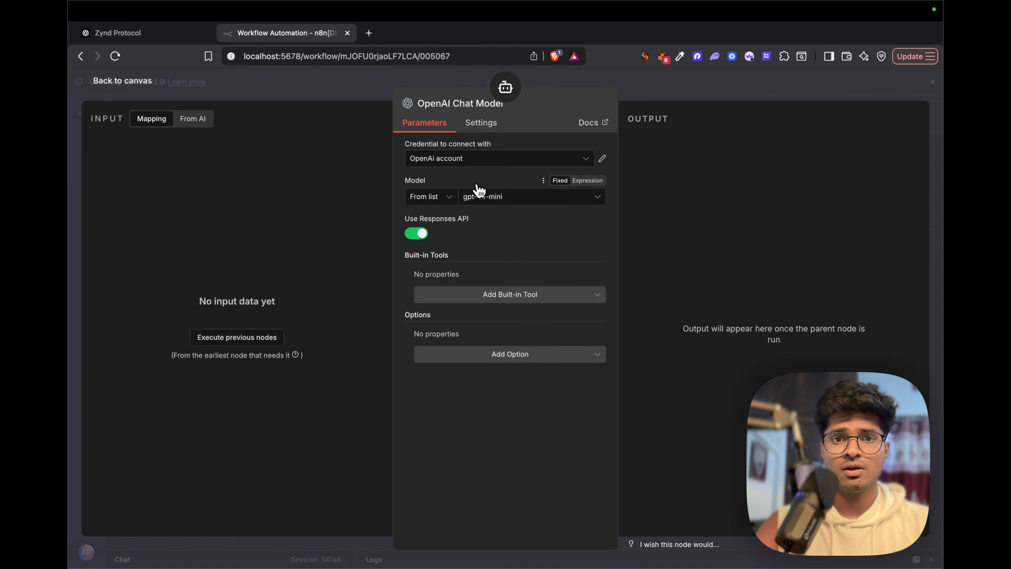
Review the OpenAi account credential's connection settings and the list of selectable models in the chat model node.
click(477, 161)
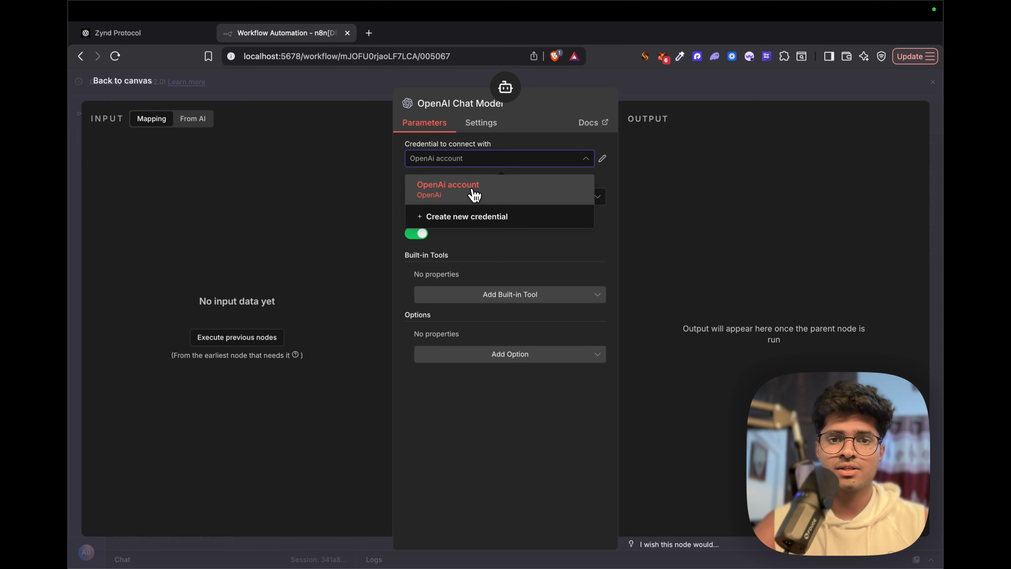
click(604, 161)
click(603, 159)
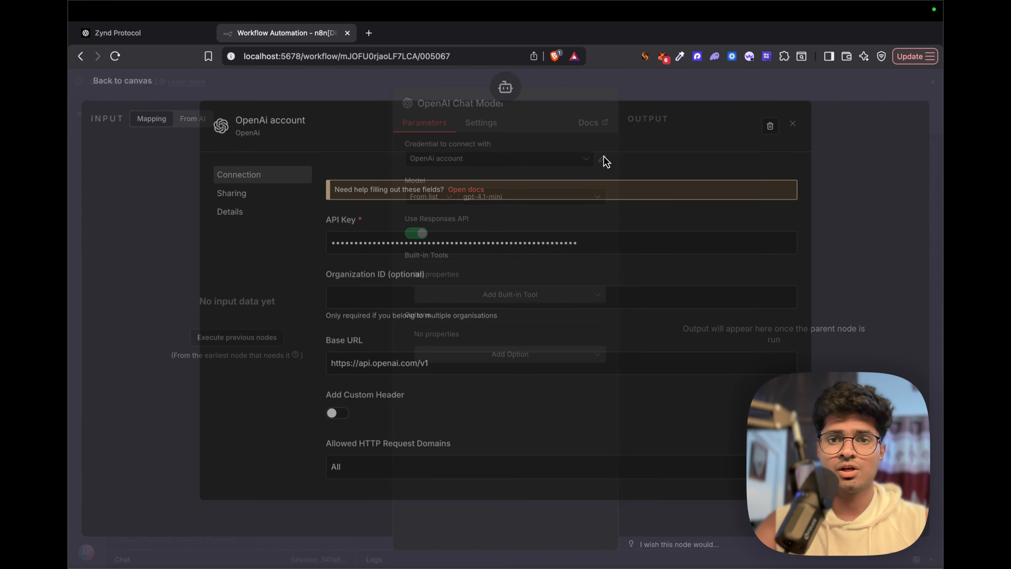
scroll(507, 337, down, 2)
scroll(506, 339, down, 2)
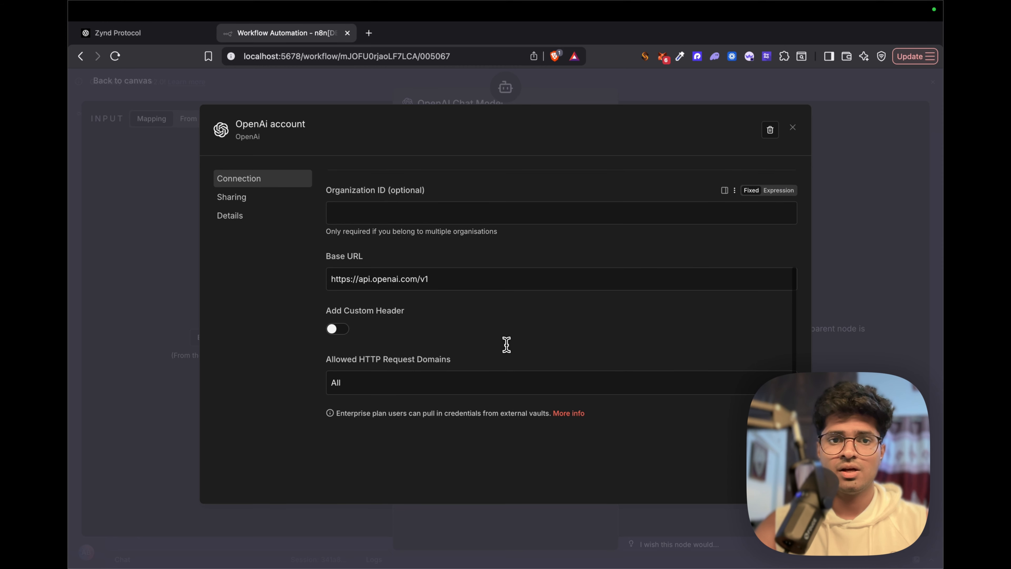
scroll(507, 341, up, 5)
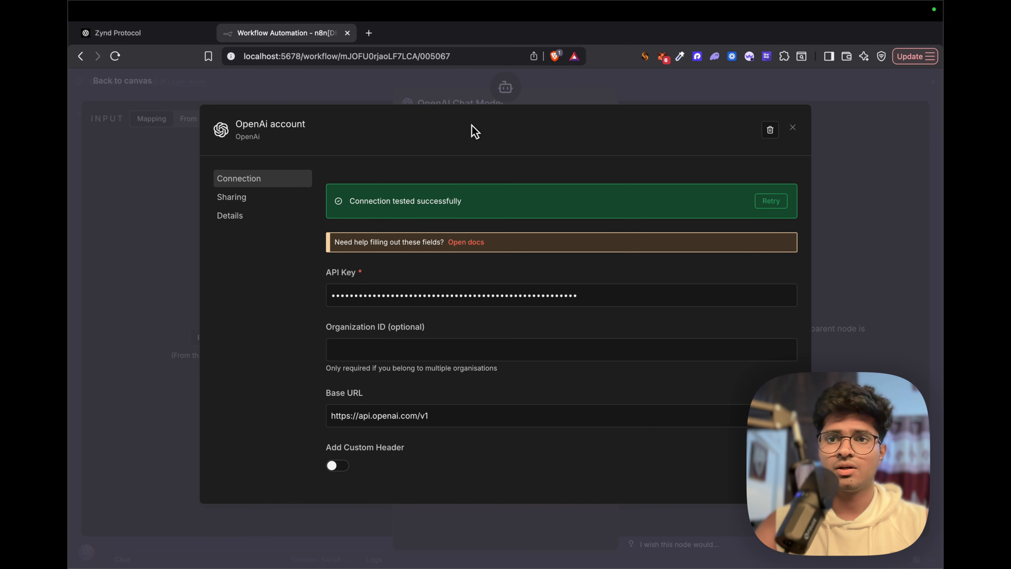
click(792, 128)
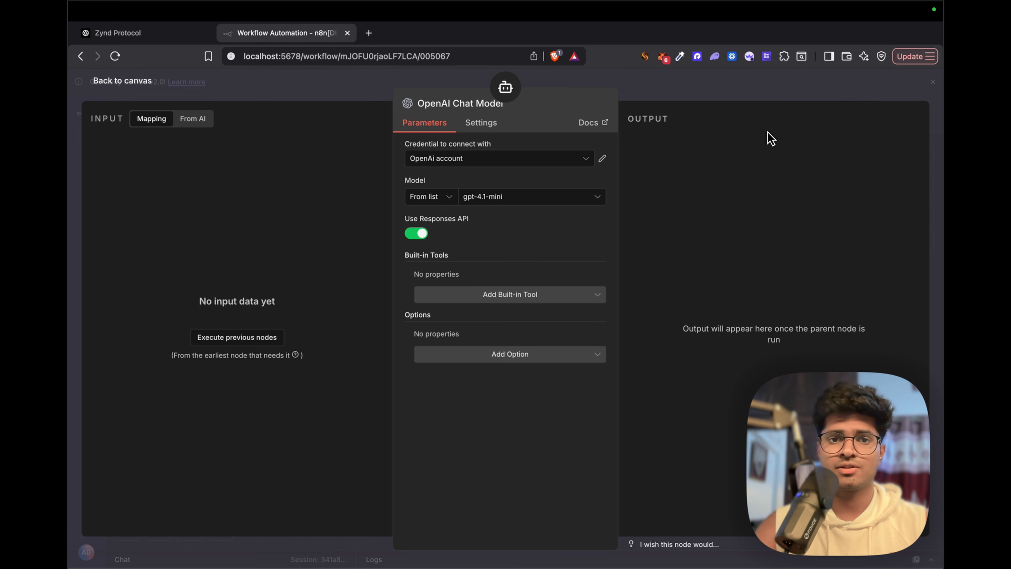
click(470, 201)
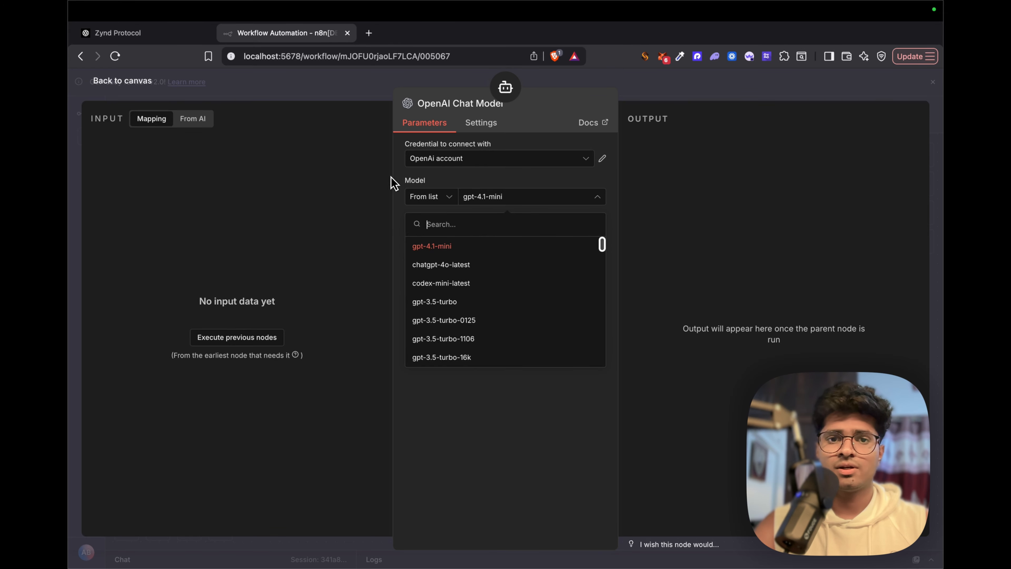
click(412, 183)
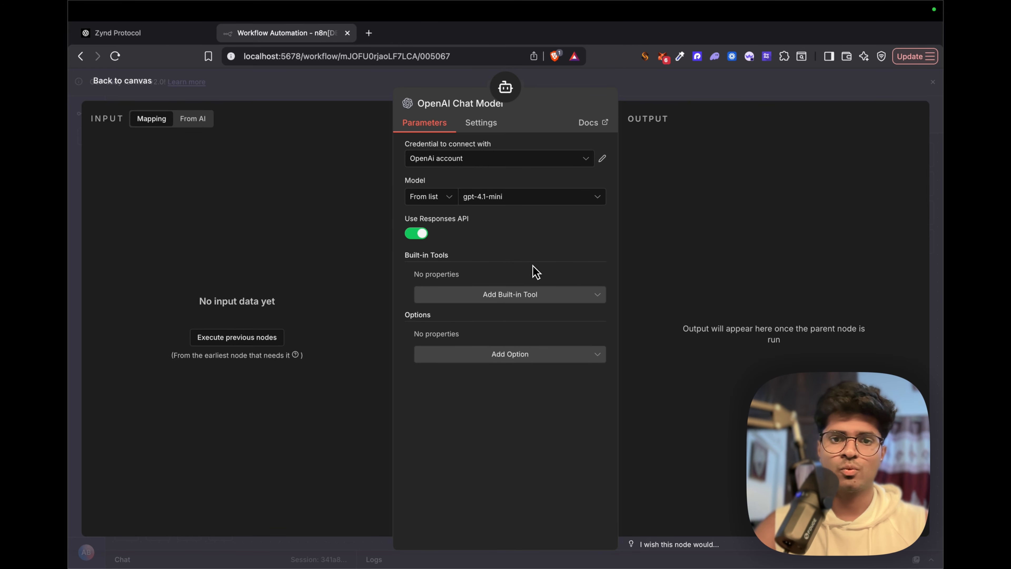
Add the Web Search built-in tool to the OpenAI Chat Model with Medium search context size.
click(467, 294)
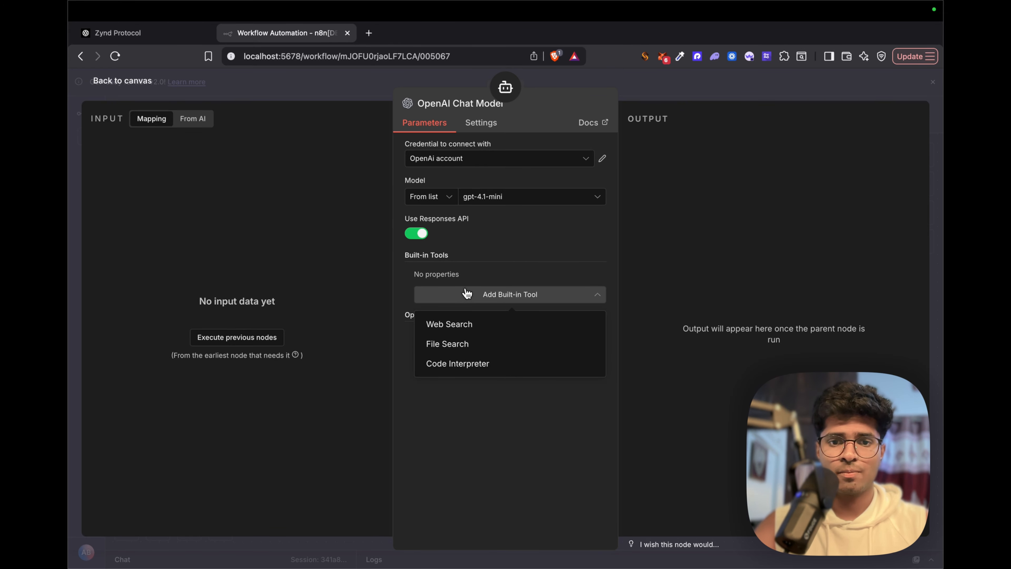
click(467, 294)
click(468, 295)
click(468, 324)
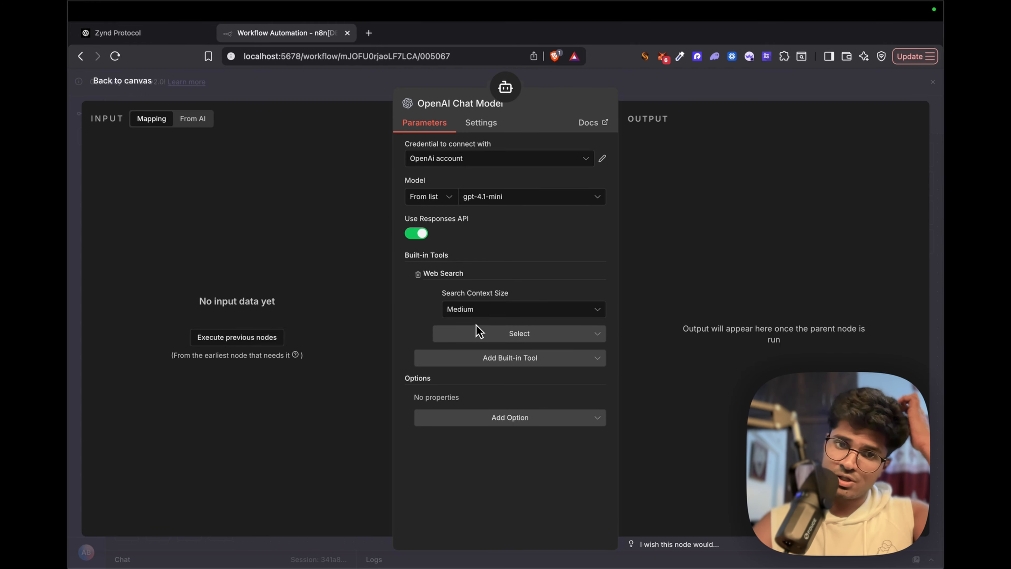
click(494, 313)
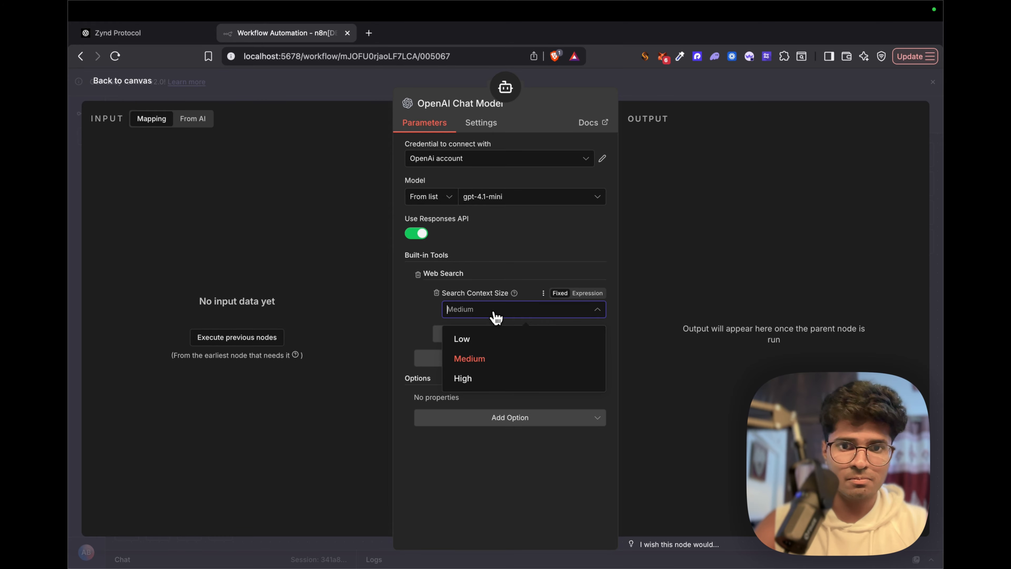
click(494, 296)
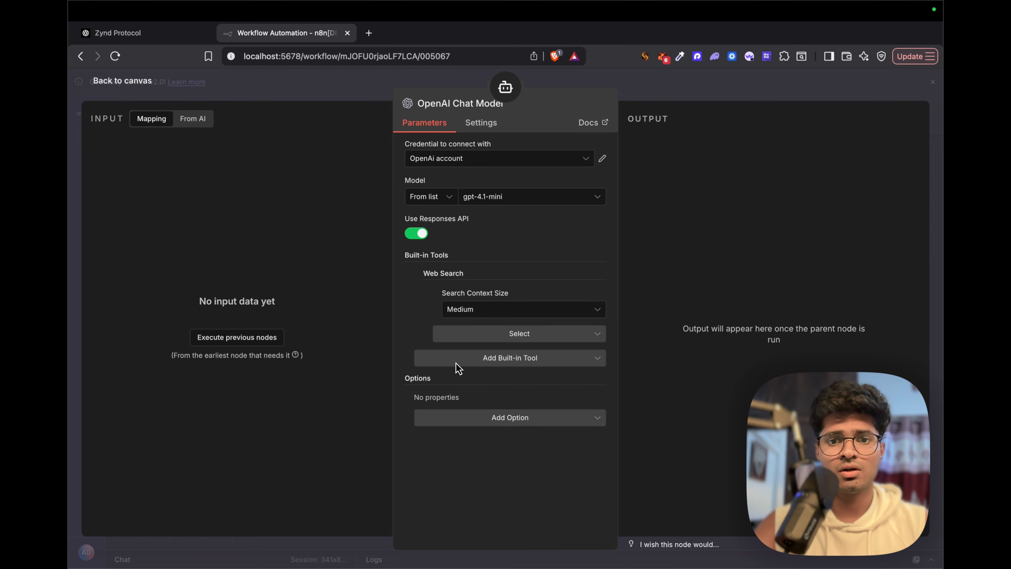
click(473, 359)
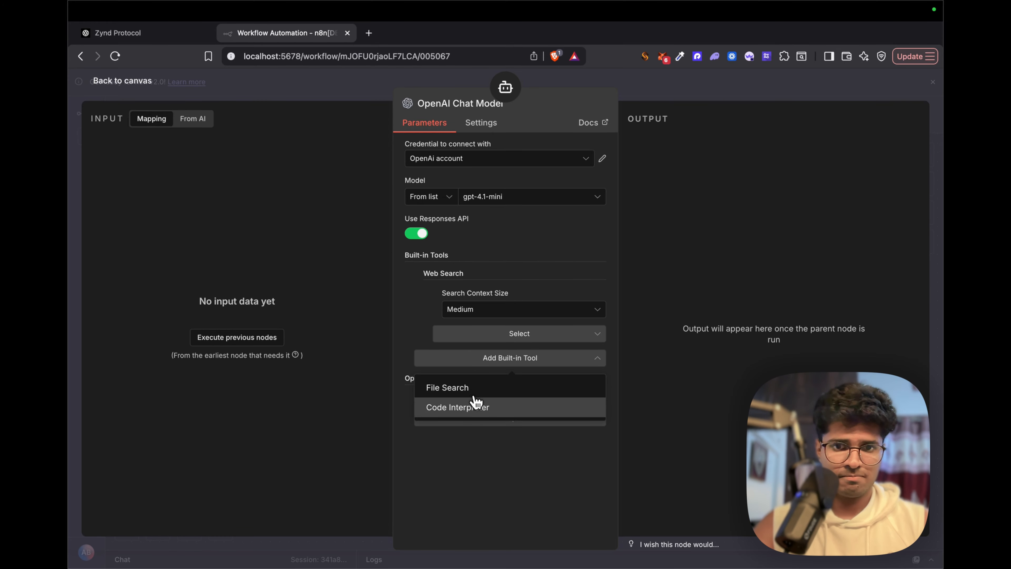
click(466, 434)
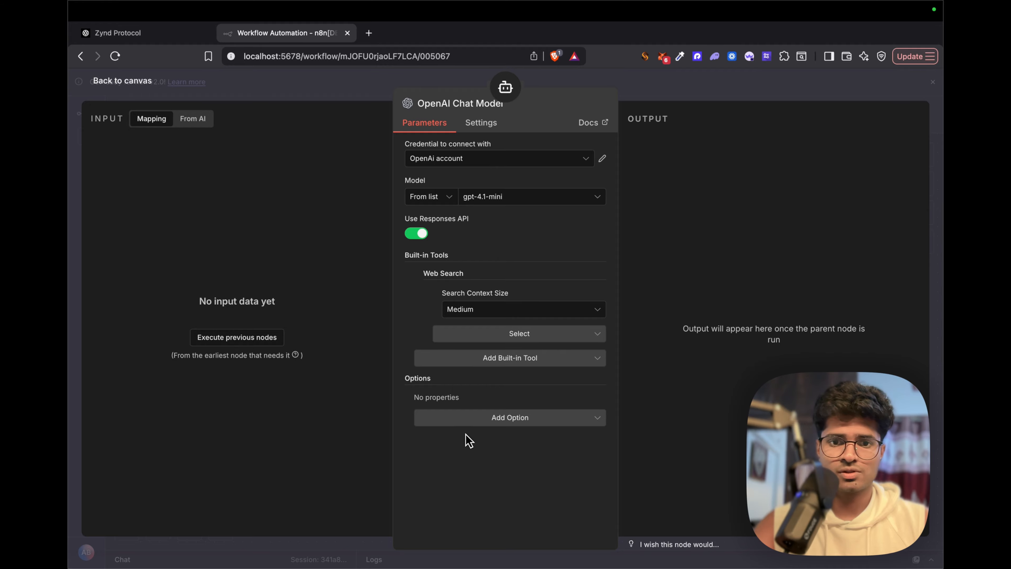
Save the workflow and place the OpenAI Chat Model node below the AI Agent on the canvas.
key(super+s)
click(127, 84)
drag(510, 422, 561, 417)
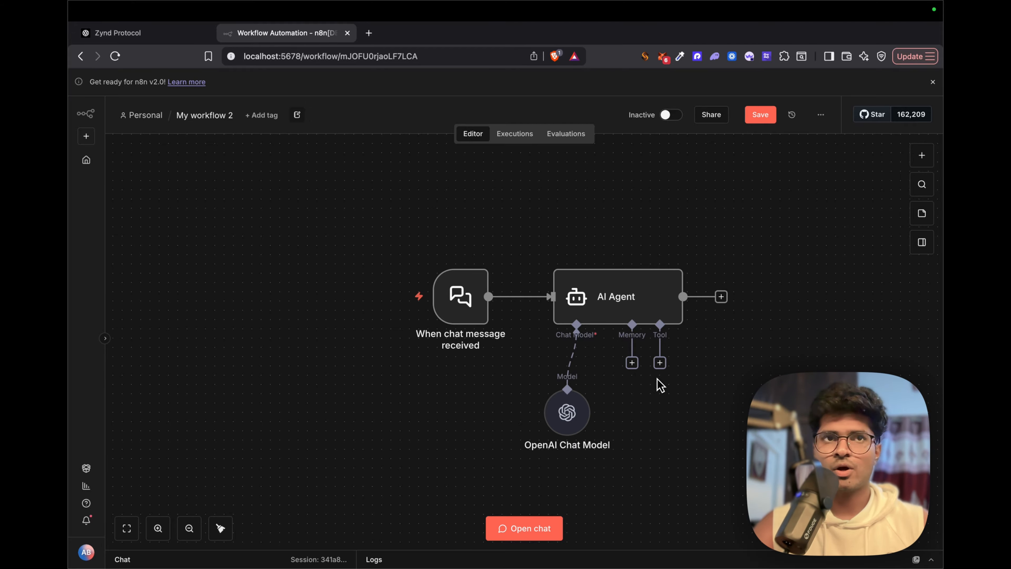
Browse the tools available for the AI Agent and search them for "exce".
click(659, 362)
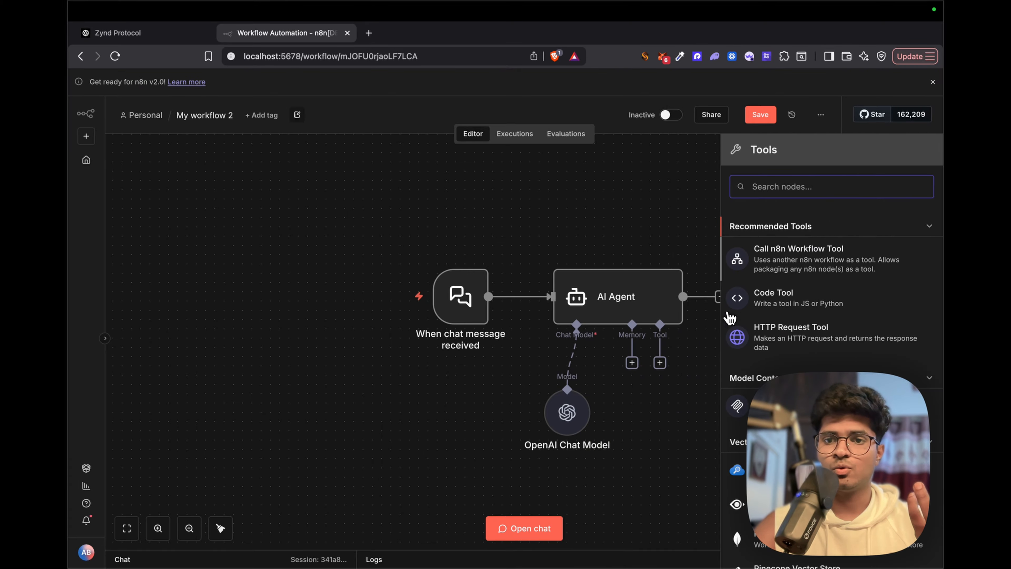
scroll(776, 264, down, 15)
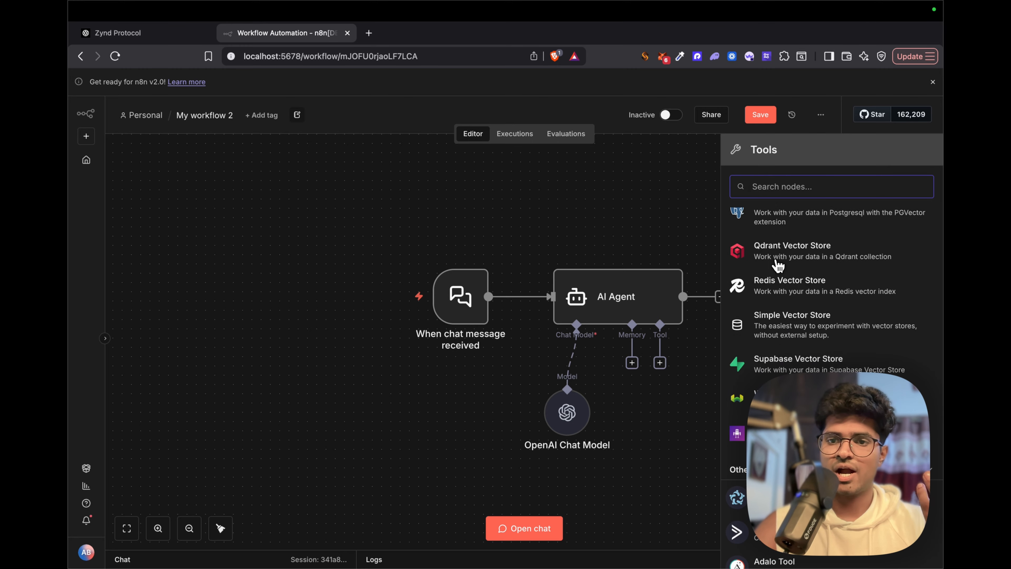
scroll(776, 265, down, 4)
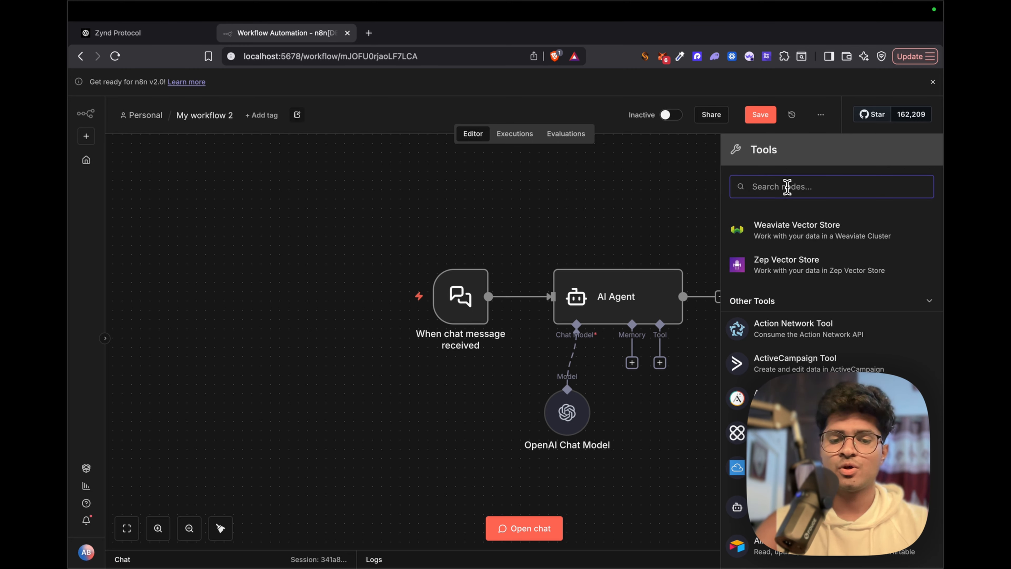
text(exce)
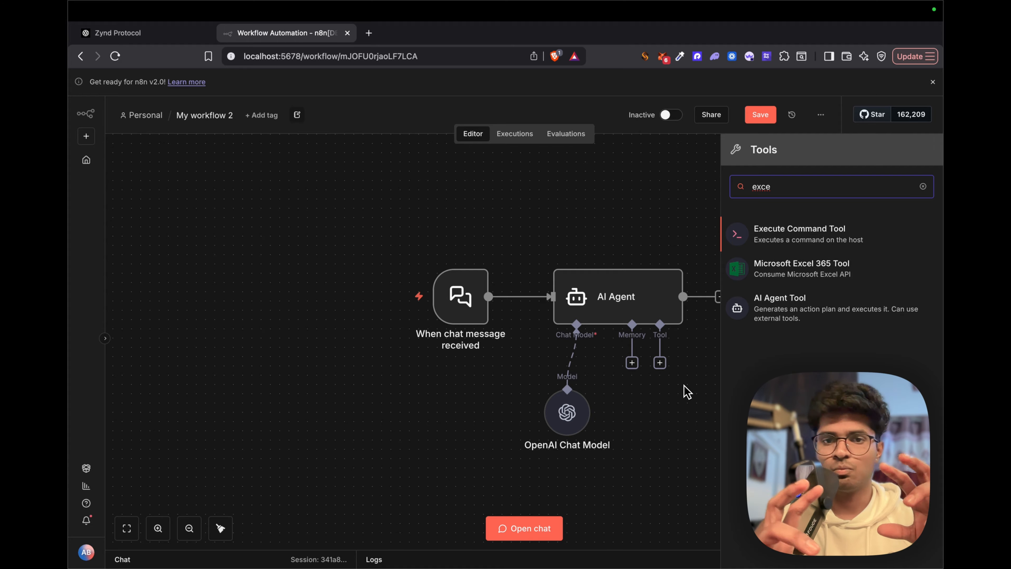
Align the OpenAI Chat Model node directly beneath the AI Agent's Chat Model connector and save the workflow.
drag(554, 414, 564, 414)
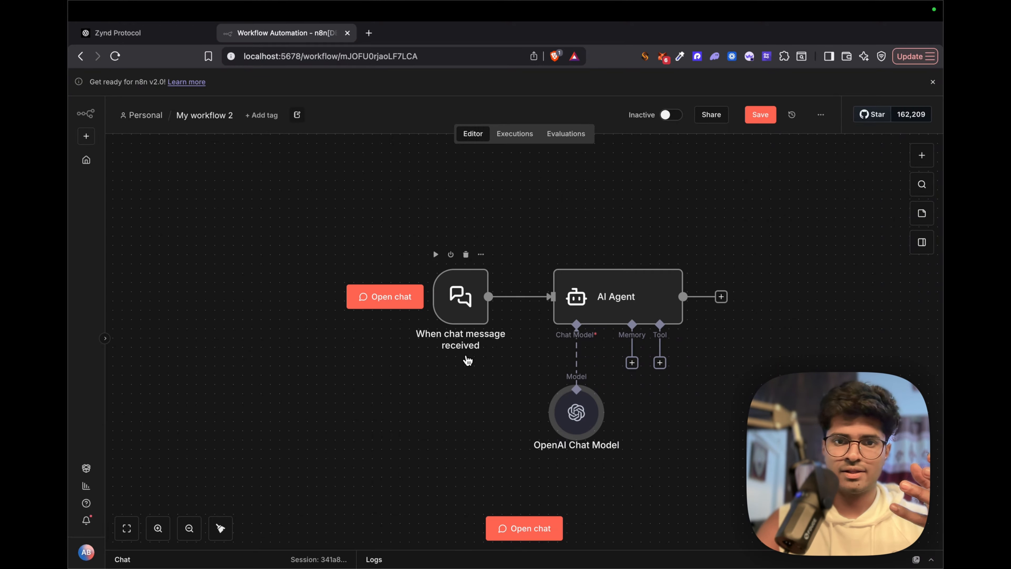
double_click(459, 313)
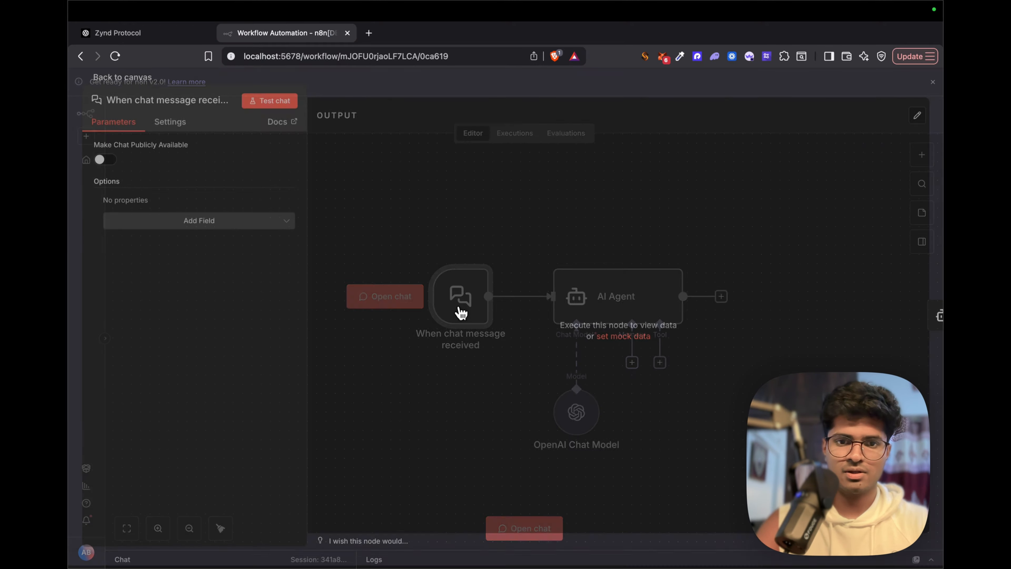
click(136, 84)
key(ctrl+s)
Open the workflow's test chat and send the message "give me weather of pune".
click(553, 526)
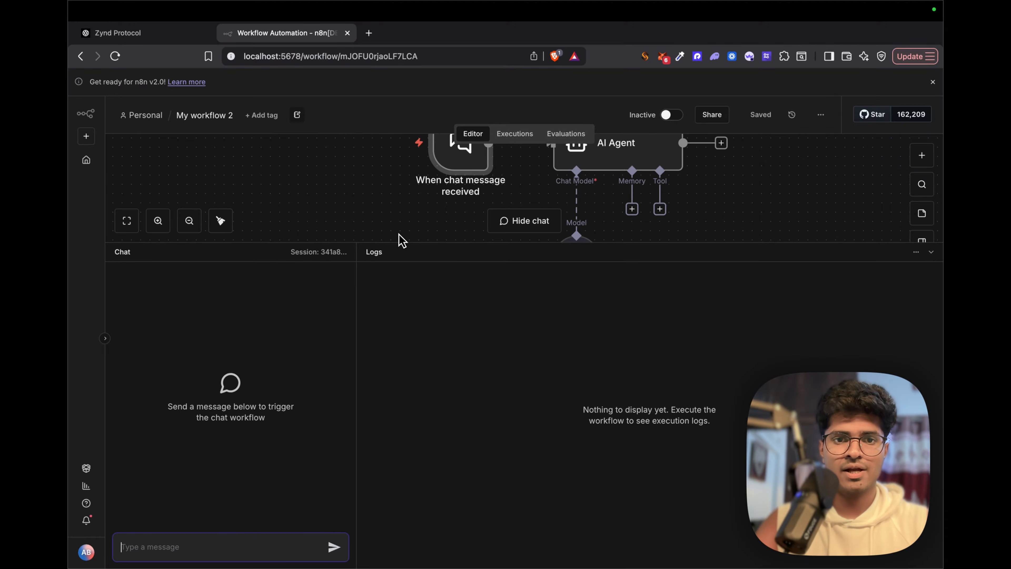
drag(399, 243, 407, 316)
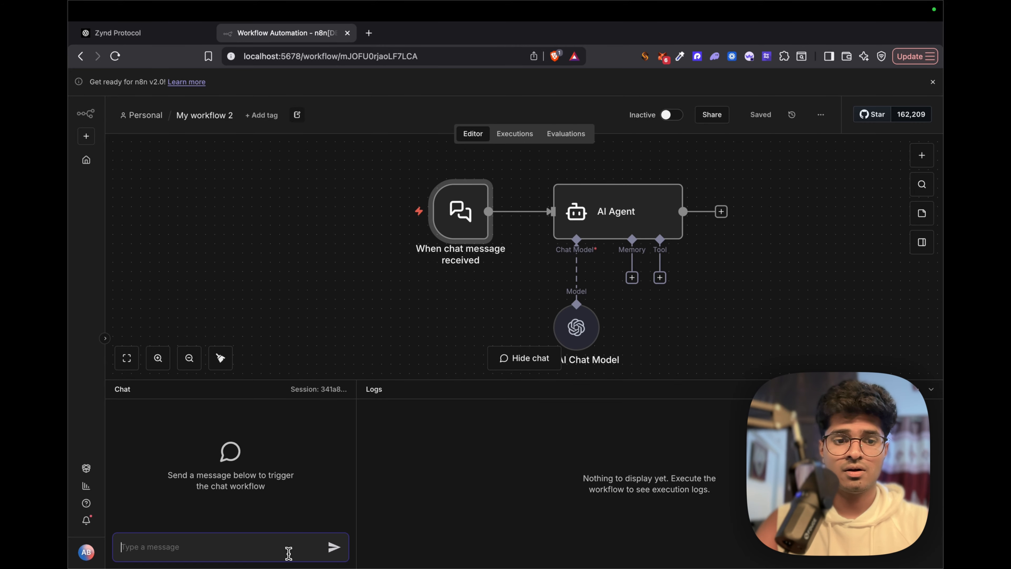
text(give me we)
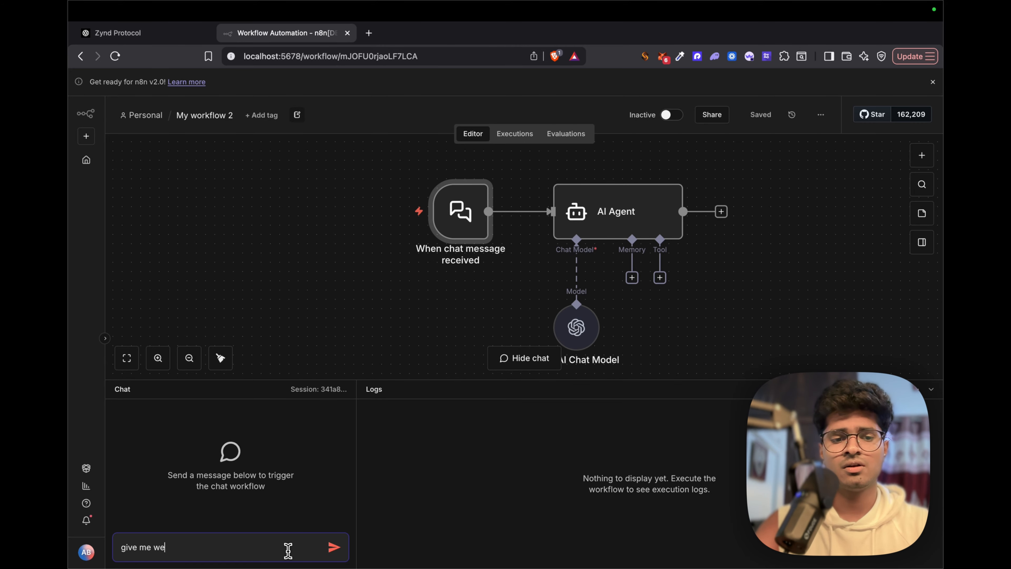
text(ather of pune)
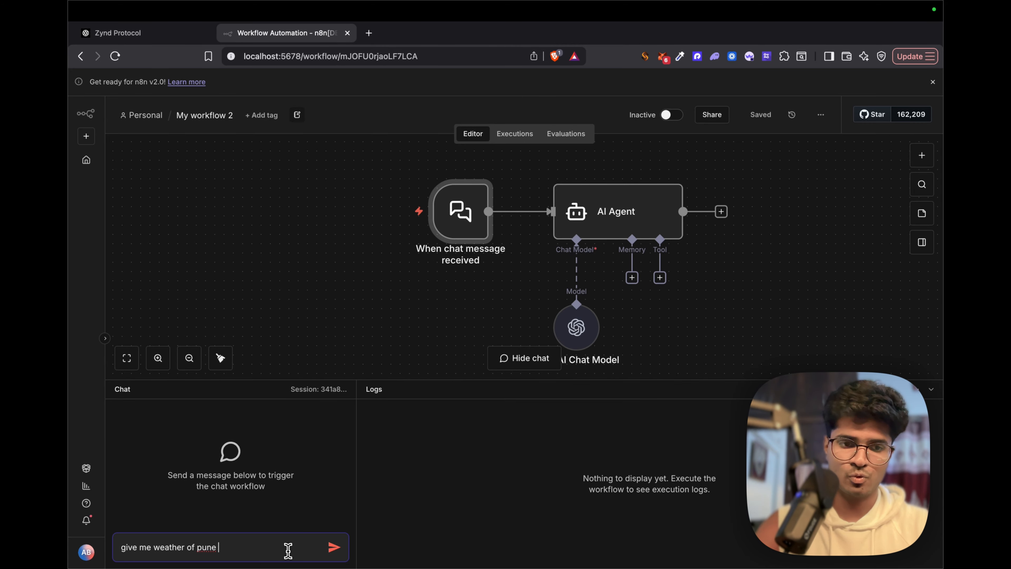
key(Return)
Read the weather reply in an enlarged chat area, check the AI Agent's Memory input, and collapse the chat and logs.
scroll(293, 478, down, 1)
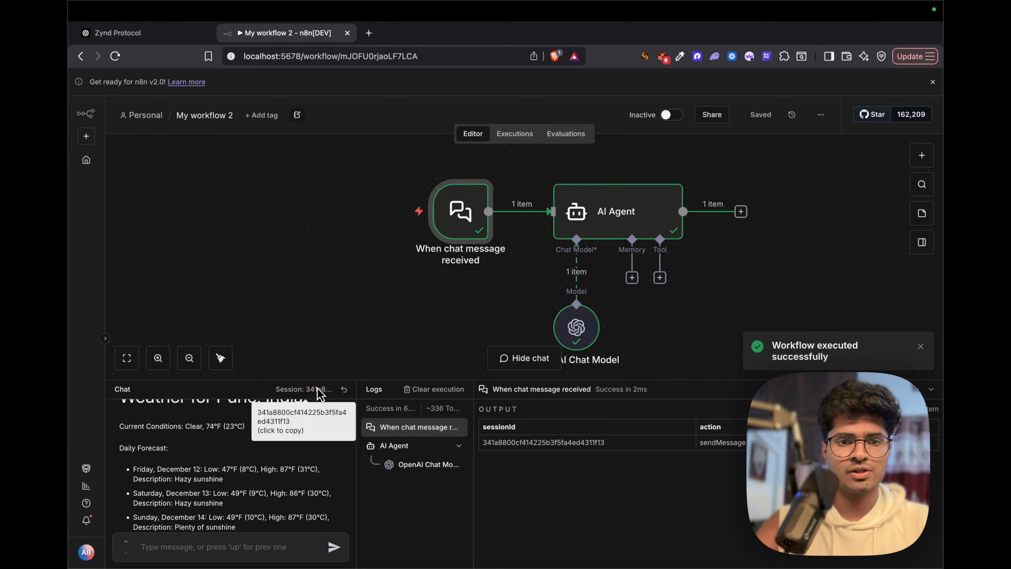
drag(322, 382, 334, 267)
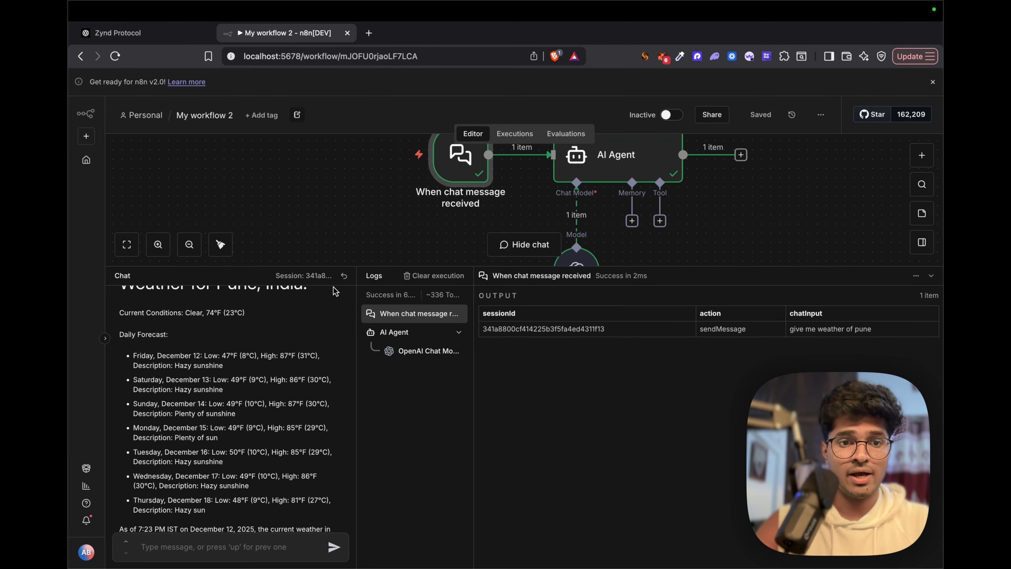
scroll(304, 339, up, 2)
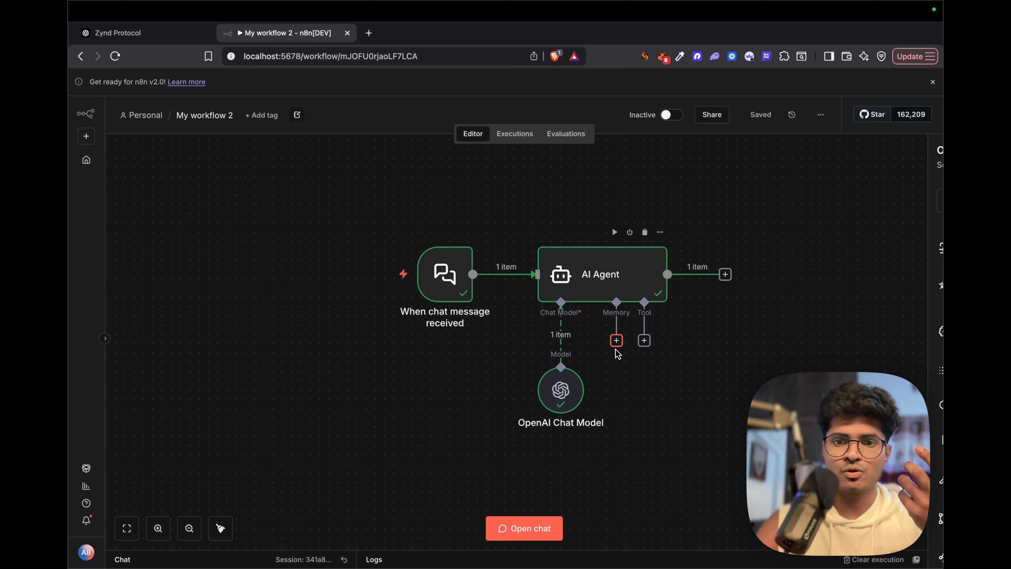
click(616, 340)
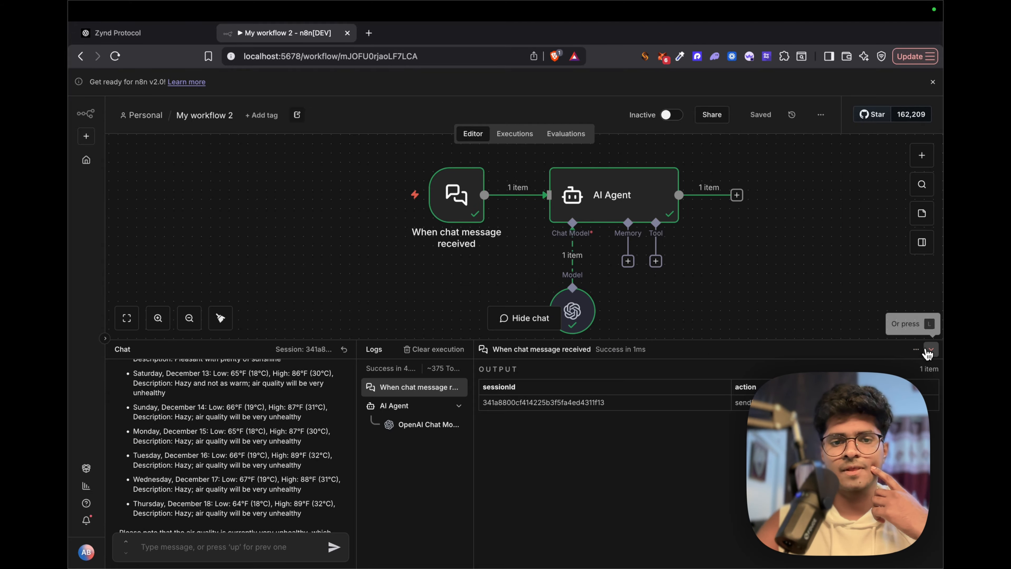
click(928, 350)
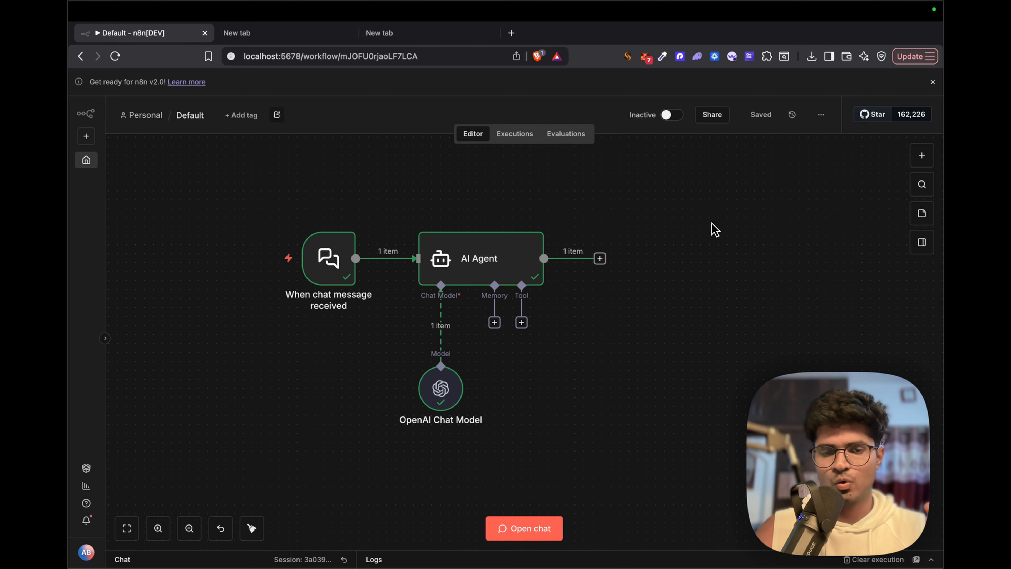
Try connecting a new Zynd Agent Search node to the AI Agent's input, and delete the connection and the node.
scroll(769, 218, left, 5)
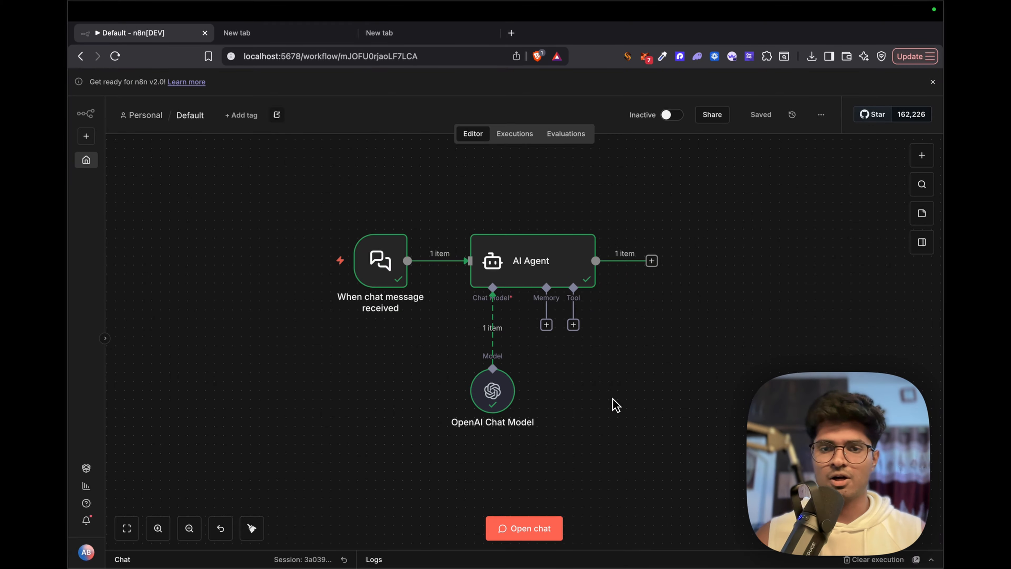
click(928, 155)
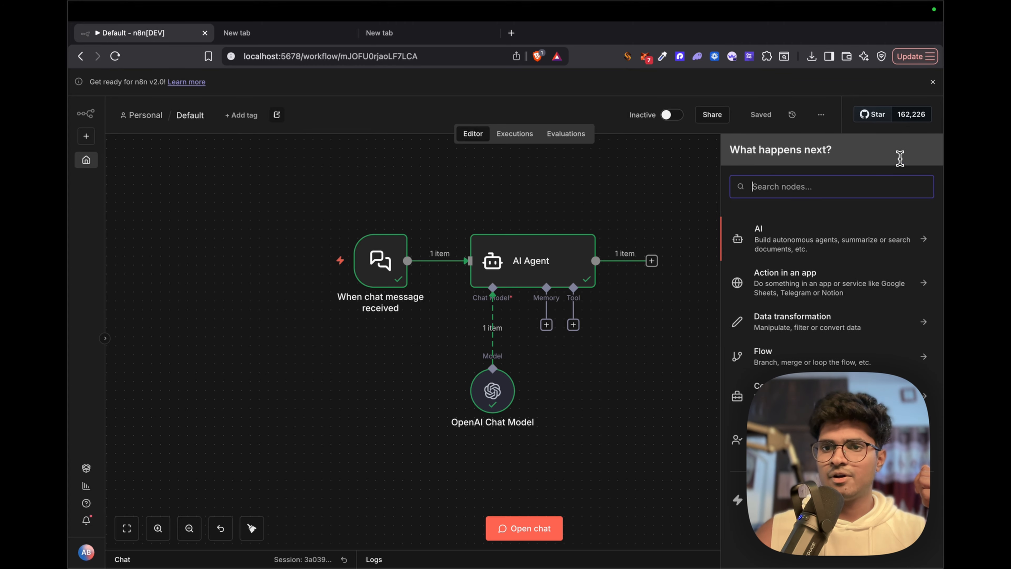
text(zynd)
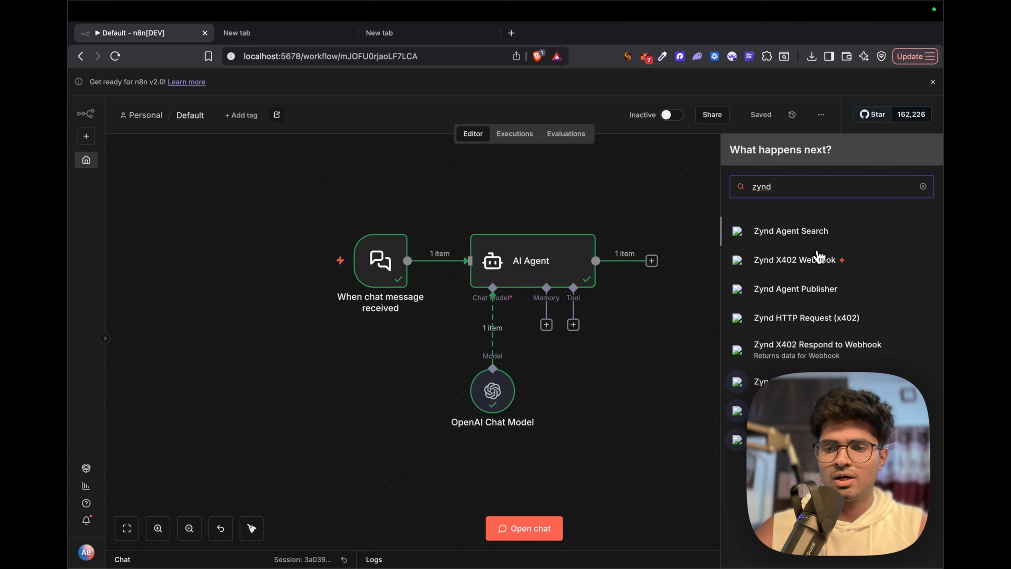
click(814, 237)
click(141, 82)
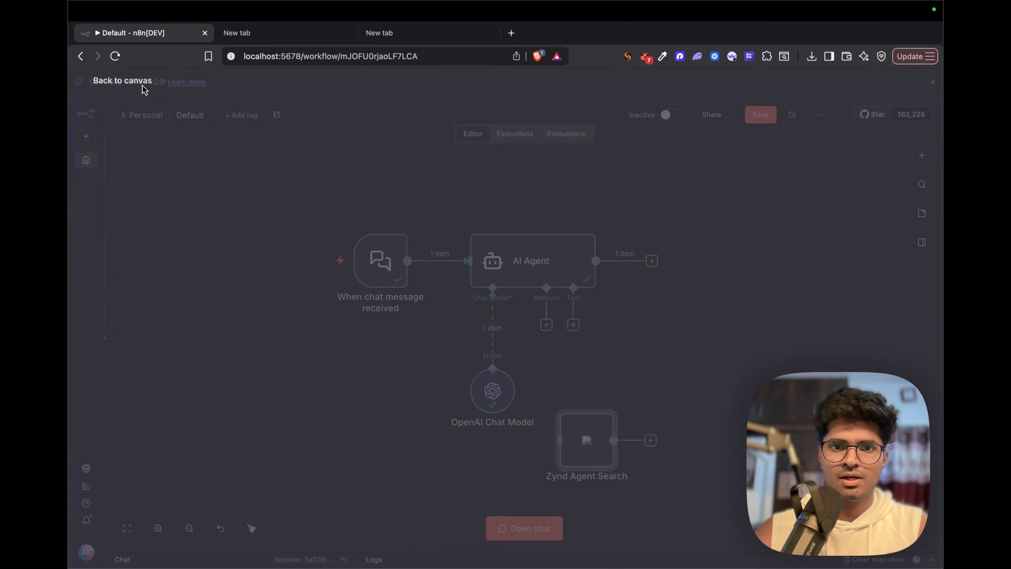
drag(613, 440, 470, 261)
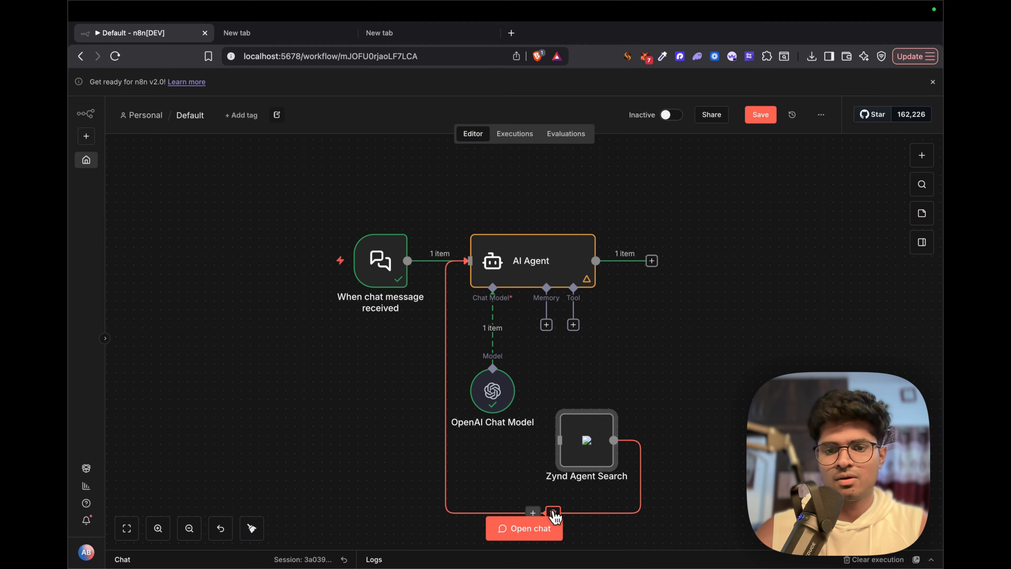
click(552, 512)
key(Delete)
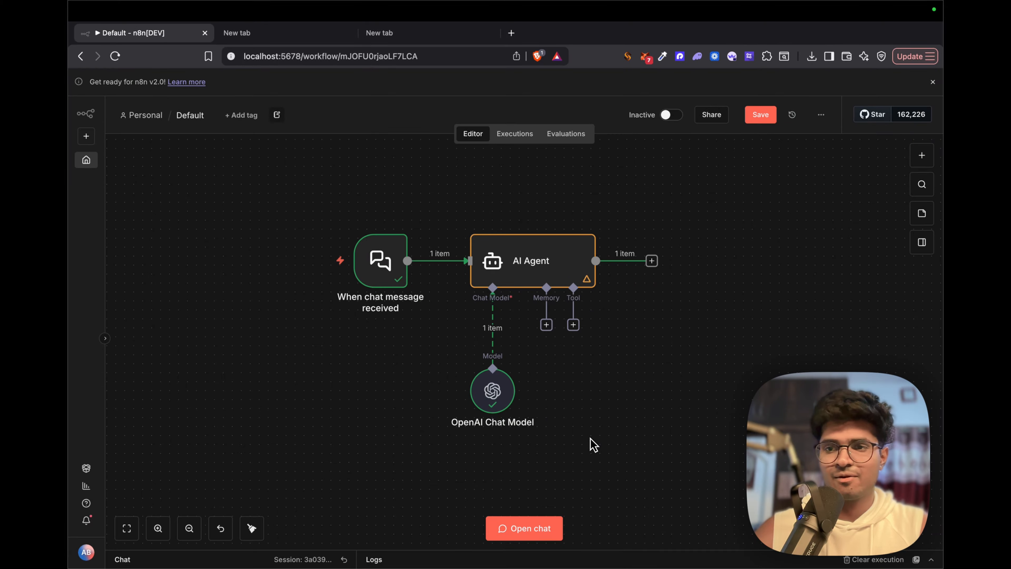
Search the node library for "zynd" and "http" to compare the Zynd nodes with the standard HTTP Request node.
click(922, 155)
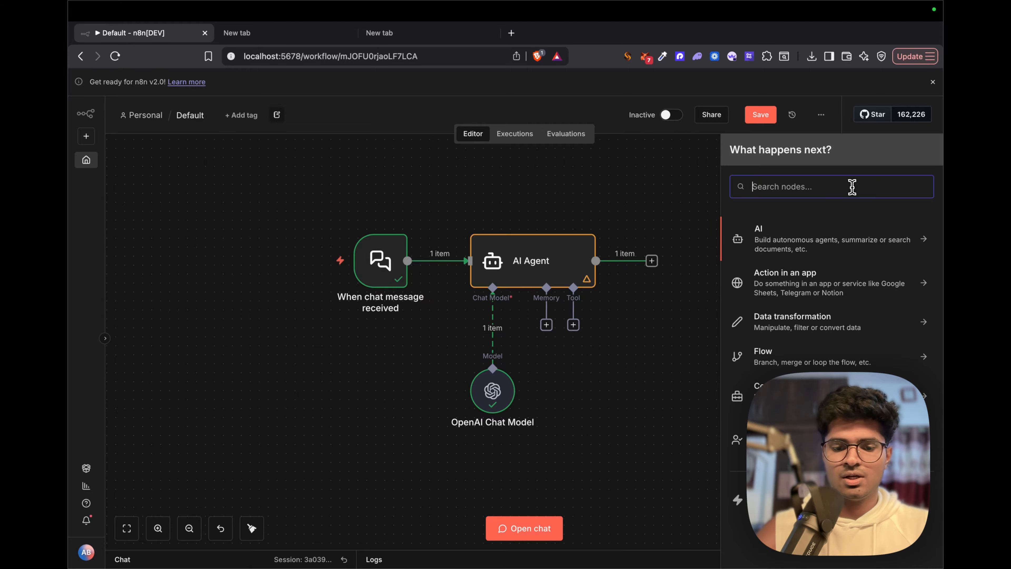
text(zynd)
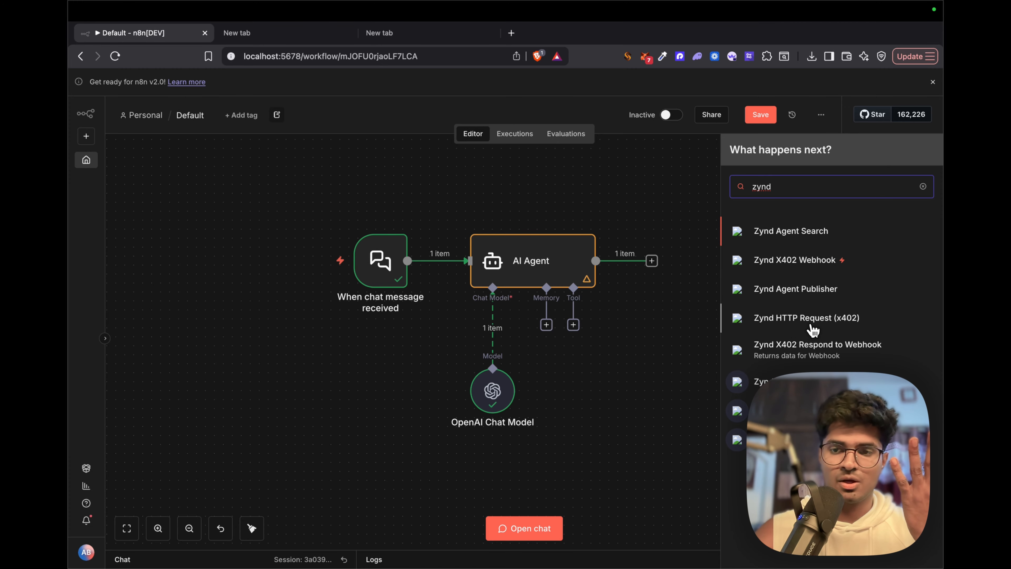
key(super+a)
key(BackSpace)
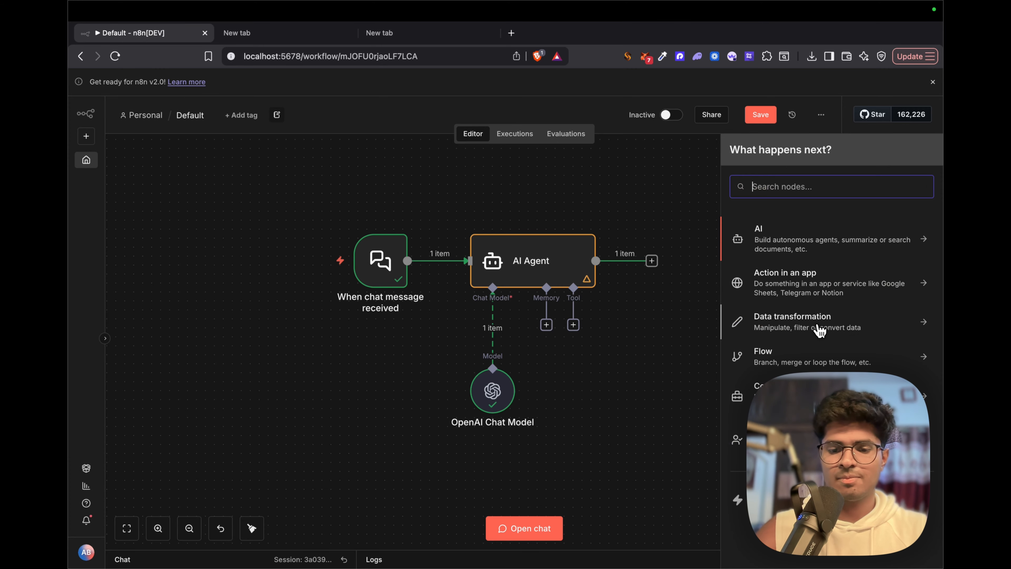
text(http)
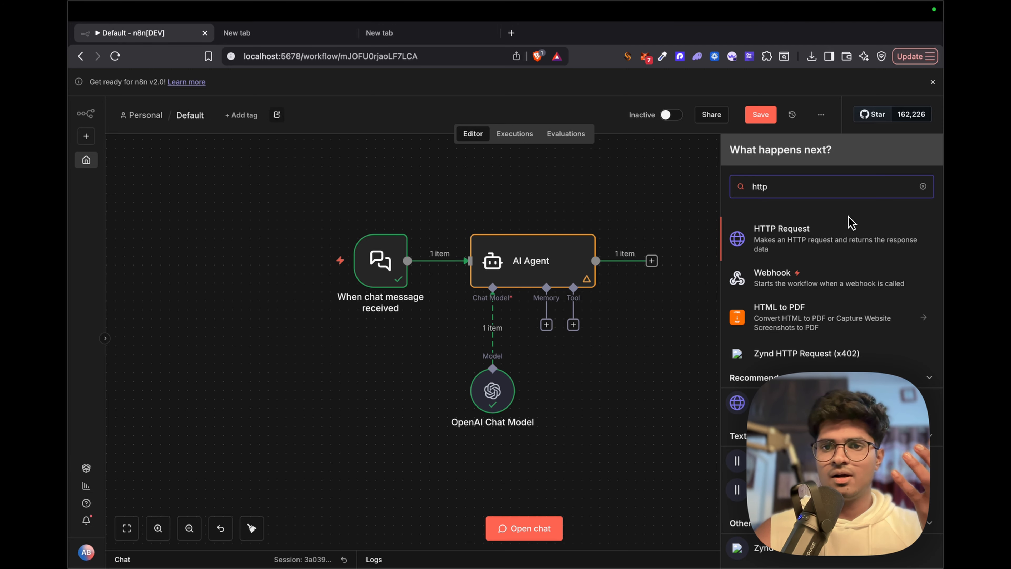
key(BackSpace)
key(BackSpace)
key(BackSpace)
key(BackSpace)
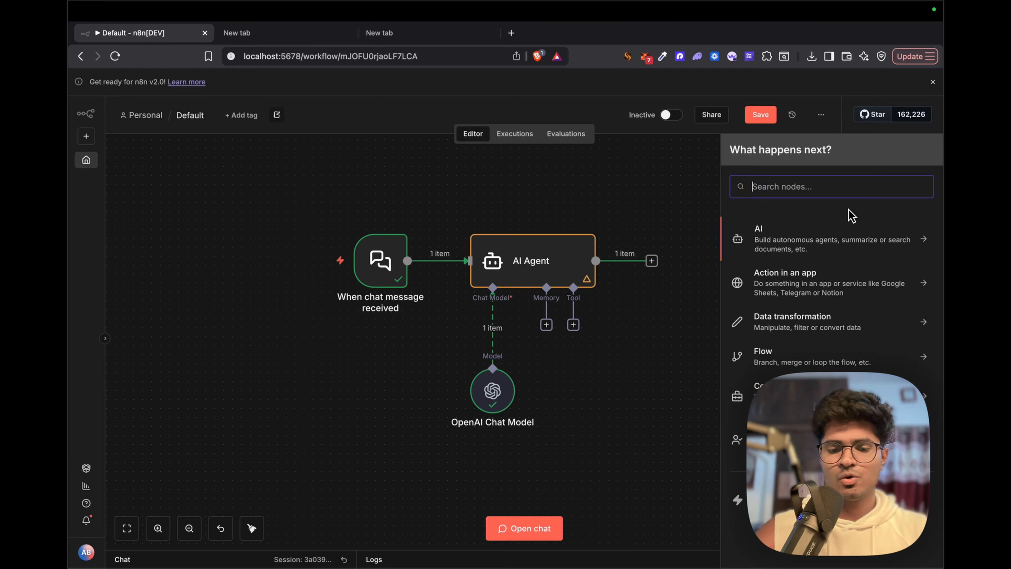
text(zynd)
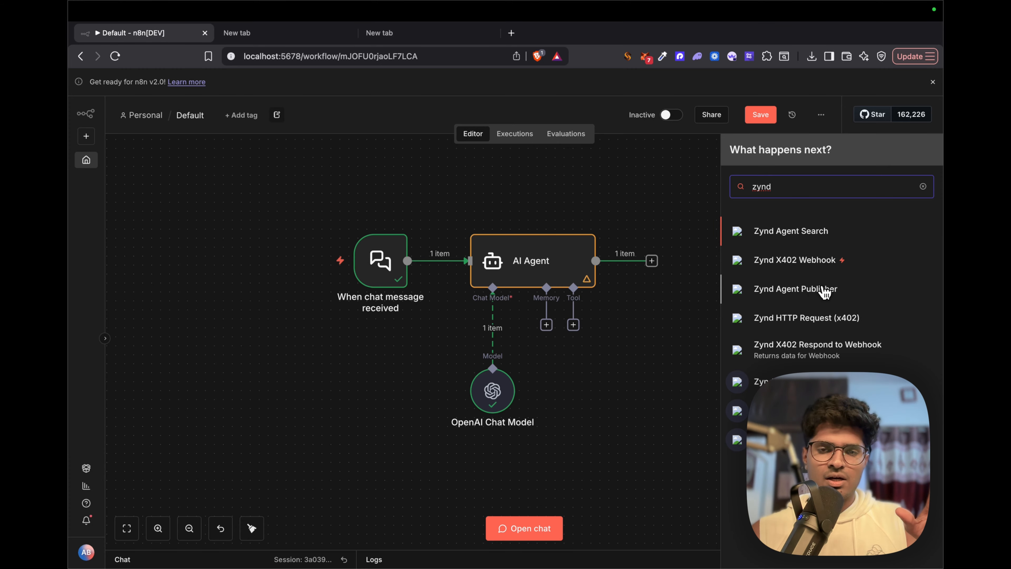
Search the node library for "web", "rend" and "zynd" to compare the standard webhook and respond nodes with the Zynd X402 versions.
key(ctrl+a)
key(BackSpace)
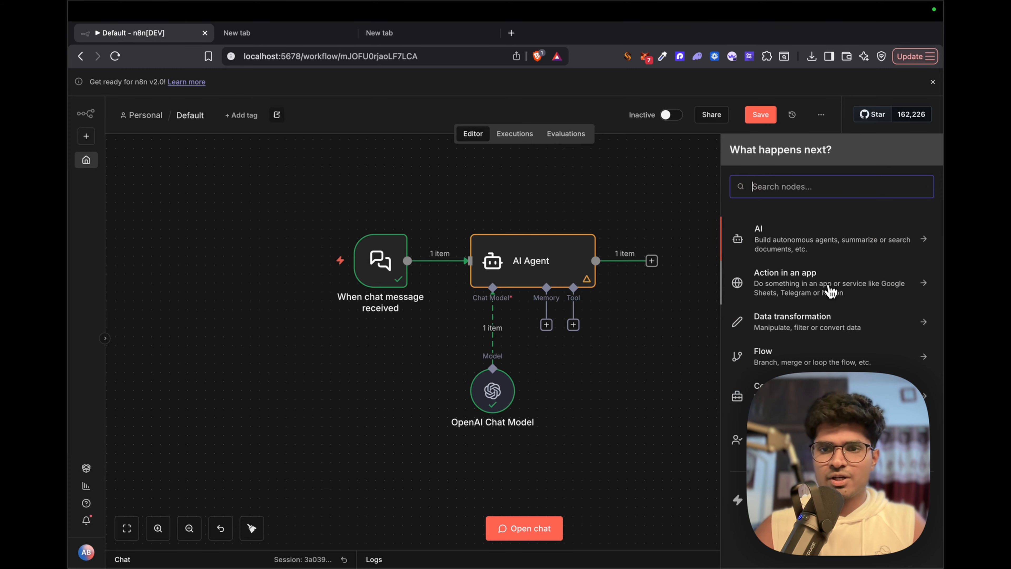
text(webex)
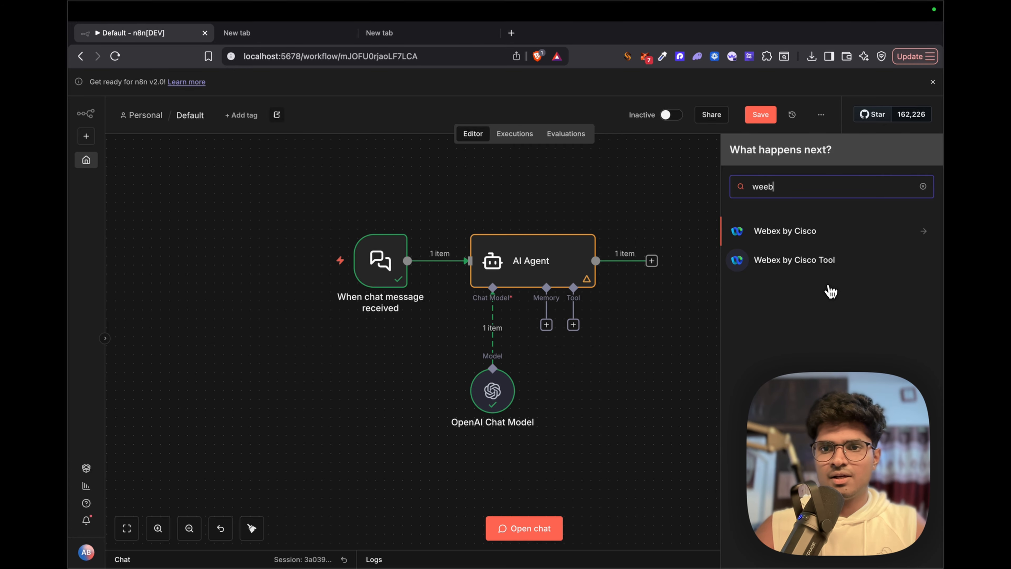
key(BackSpace)
key(BackSpace)
key(BackSpace)
text(b)
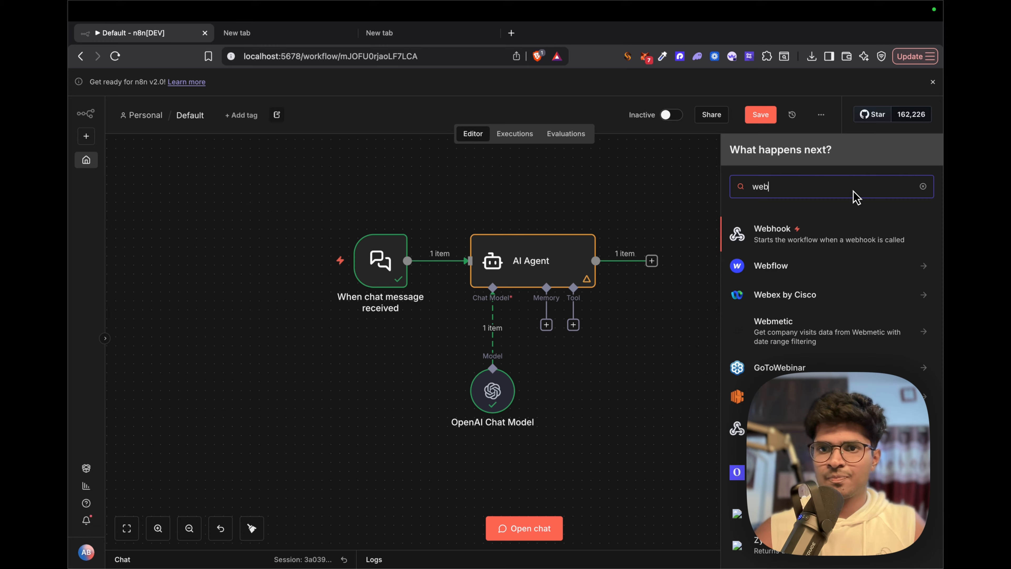
key(BackSpace)
key(BackSpace)
key(BackSpace)
text(rend)
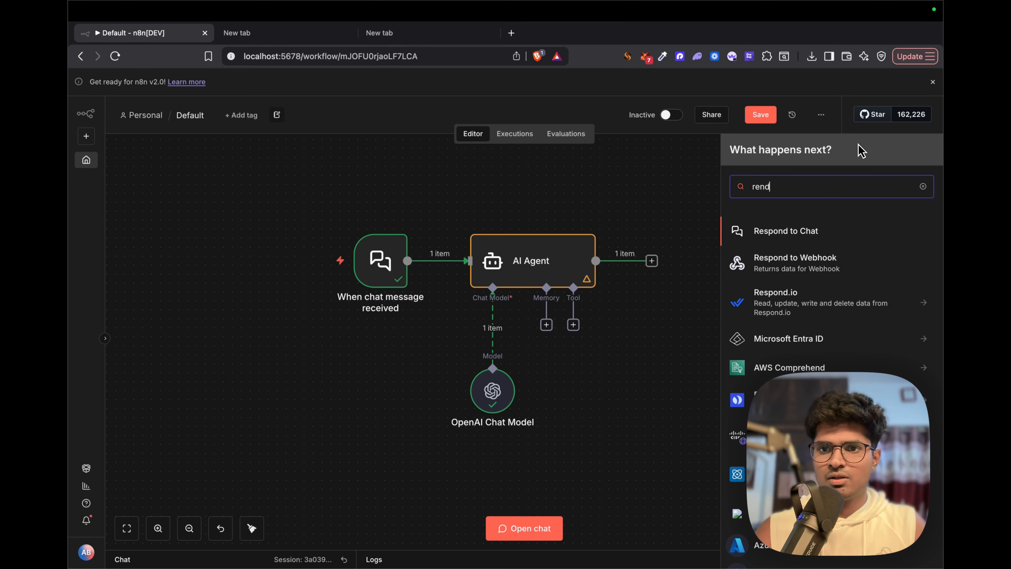
key(super+a)
text(z)
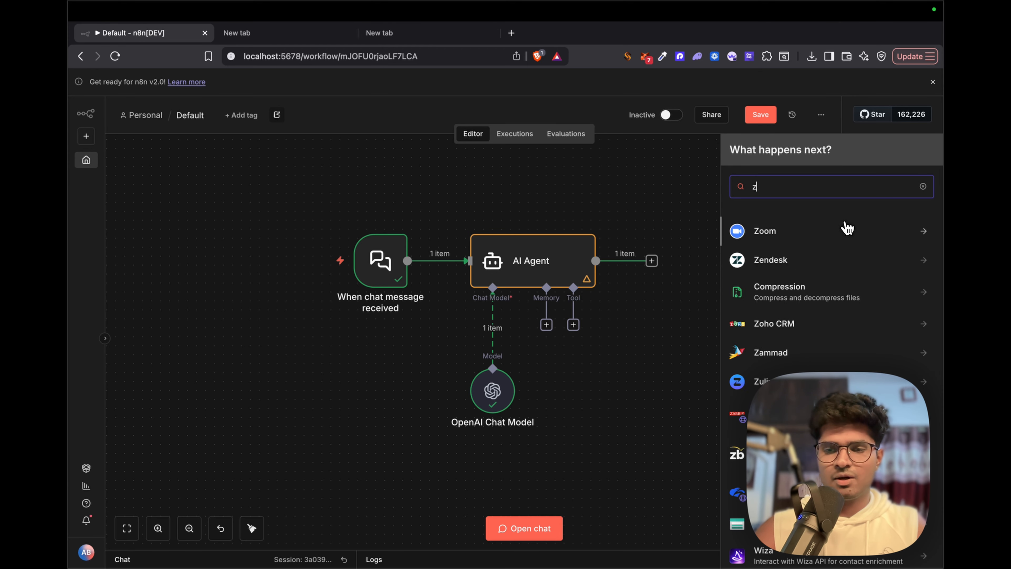
text(ynd)
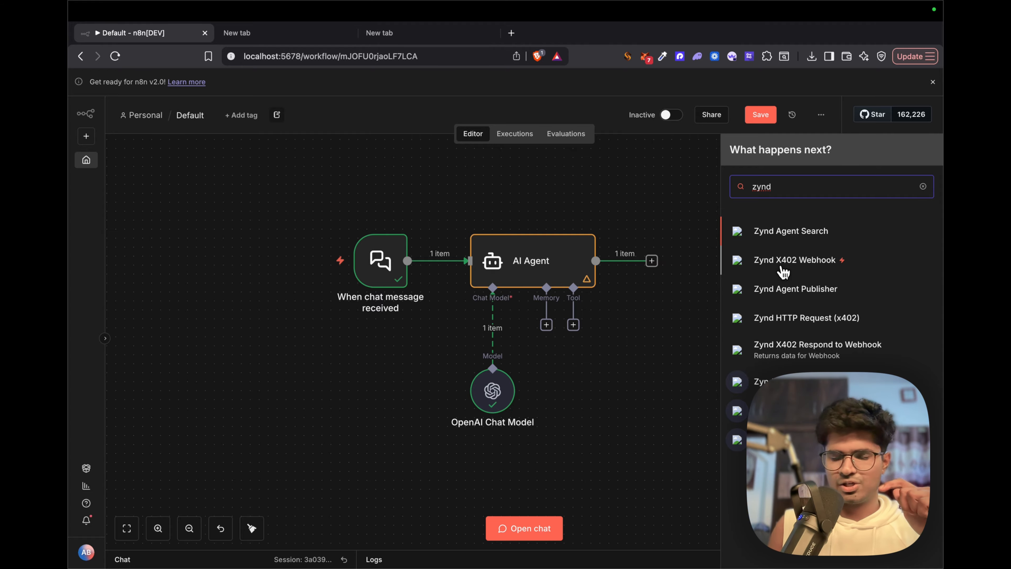
Examine the chat trigger's parameters and JSON output, and the previous run's messages and logs in the workflow chat.
click(372, 274)
double_click(371, 274)
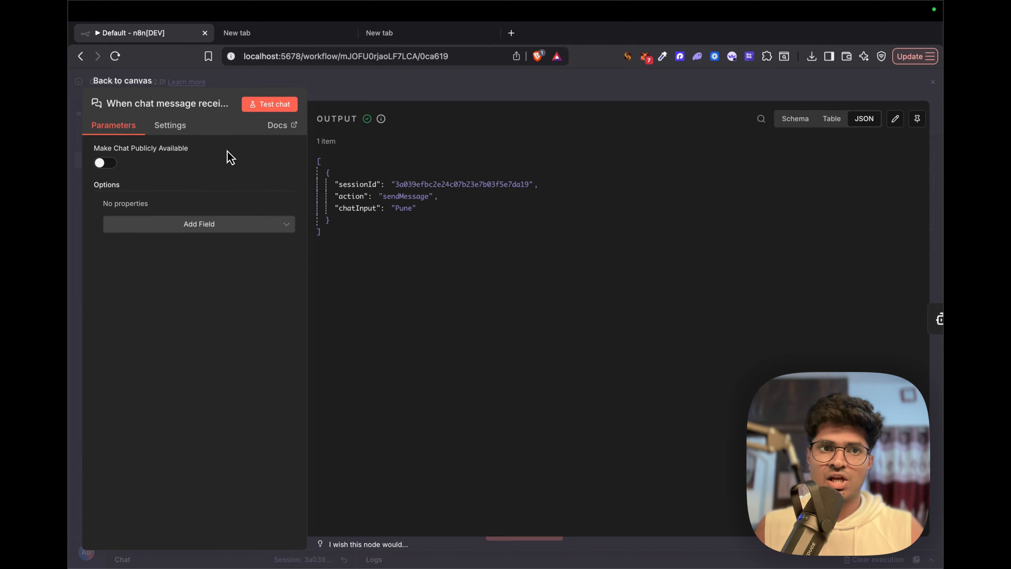
click(139, 81)
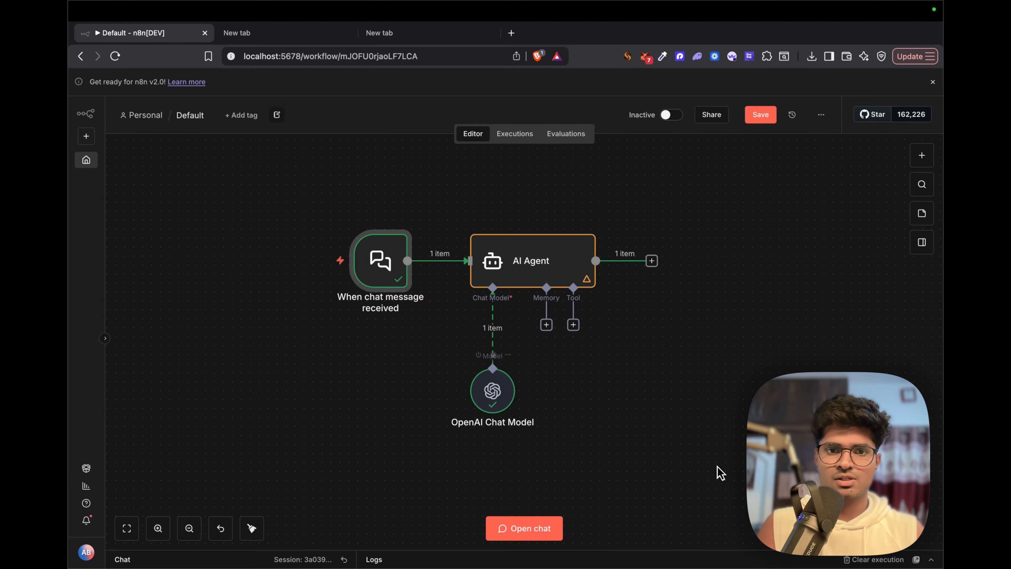
click(522, 528)
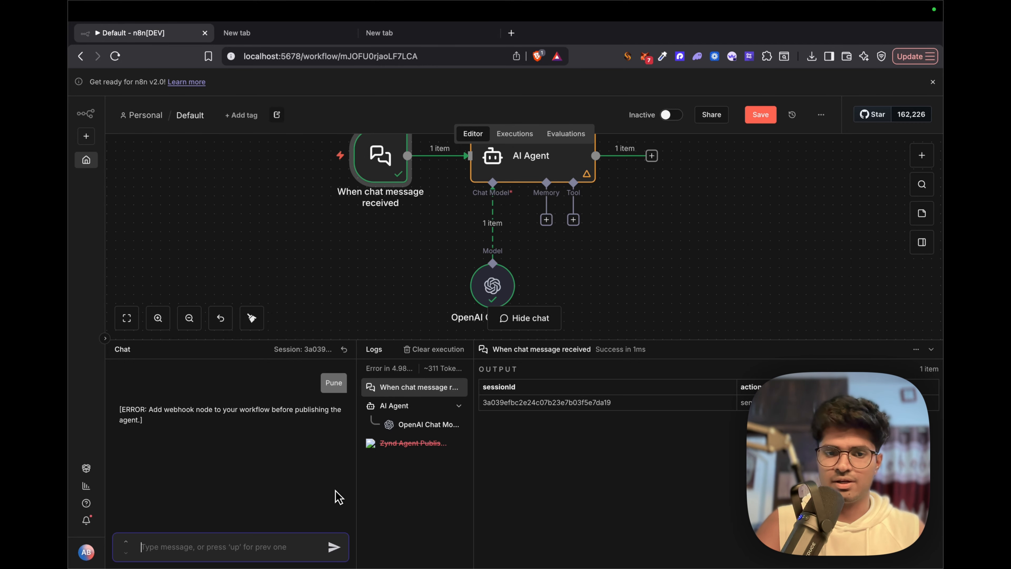
click(930, 349)
Search the node library for "zynd", review the Zynd X402 Respond to Webhook entry, and close the library.
click(922, 155)
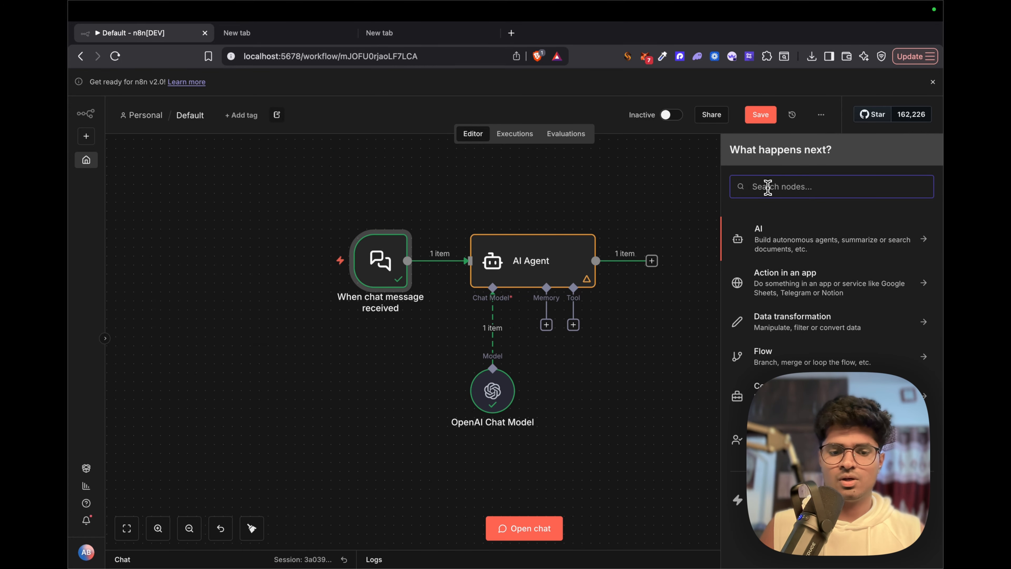
text(zynd)
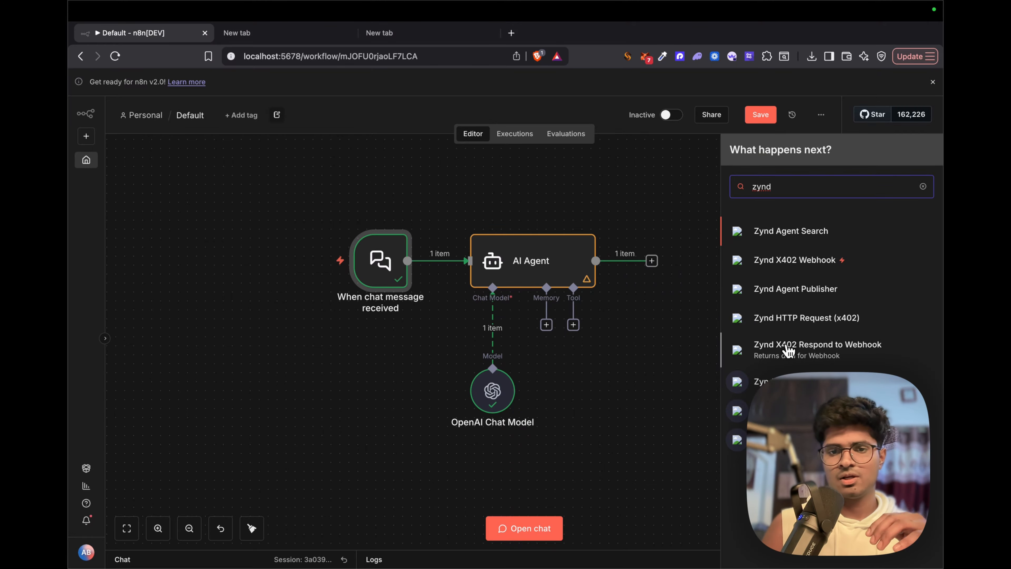
click(672, 216)
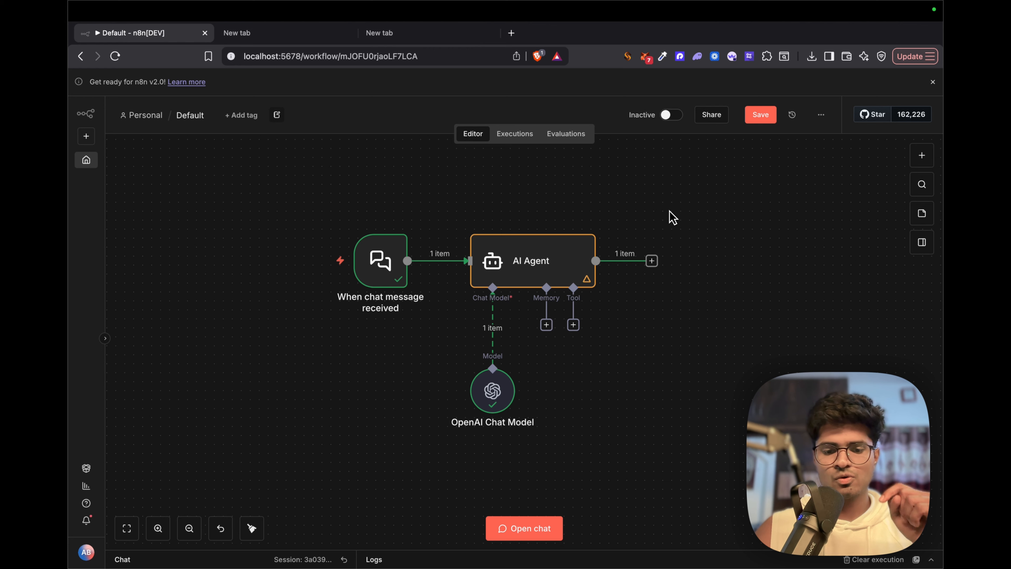